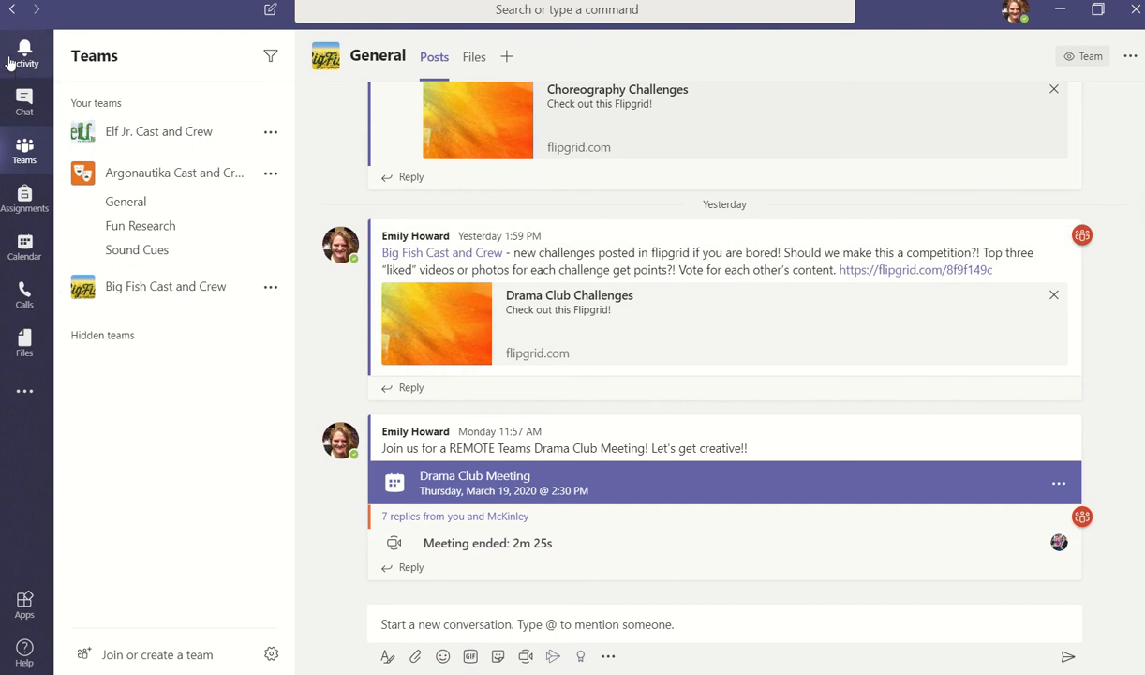
- Open the calendar and compare its Week and Day views, finishing in the Week view
click(26, 247)
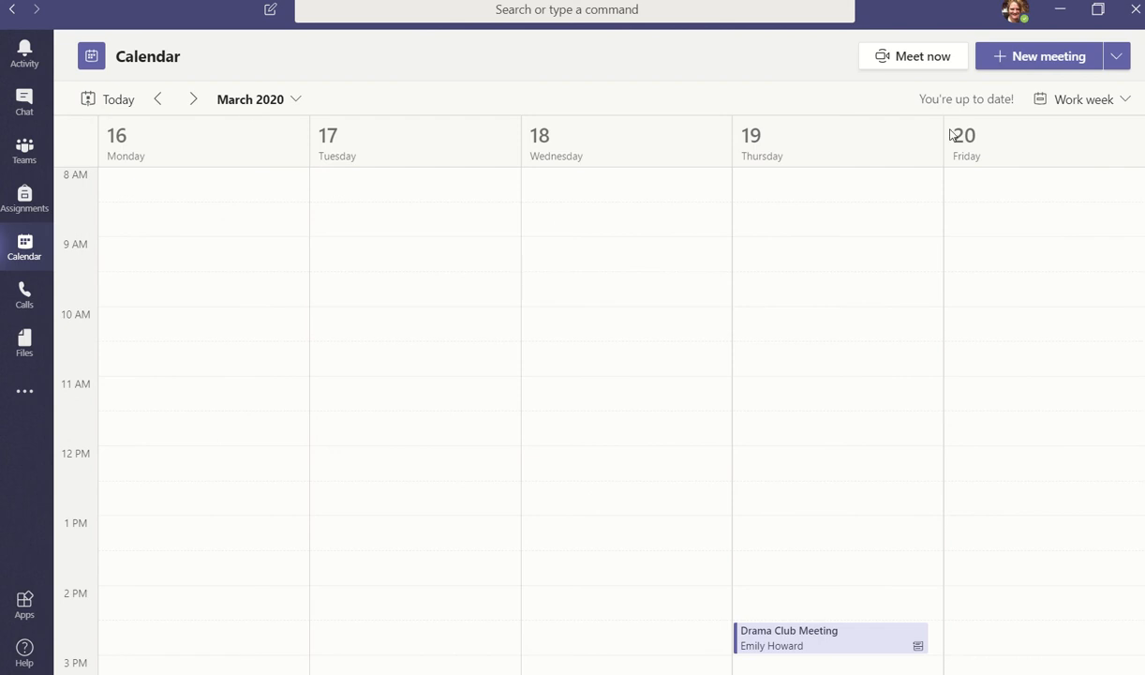
click(1125, 100)
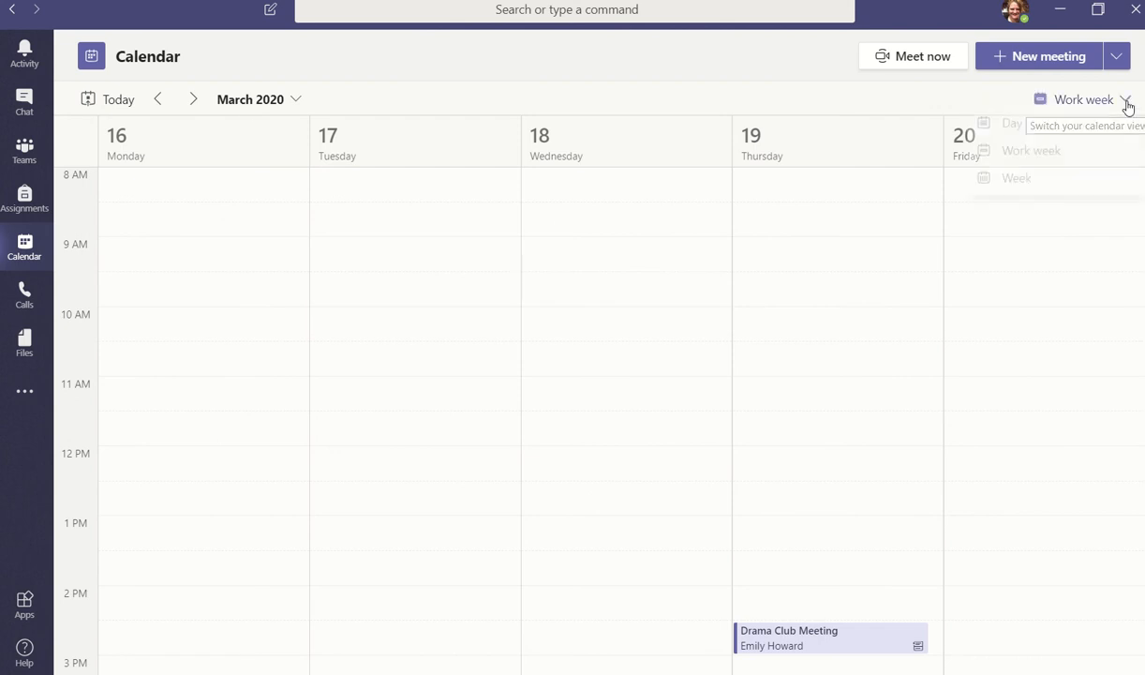
click(1015, 188)
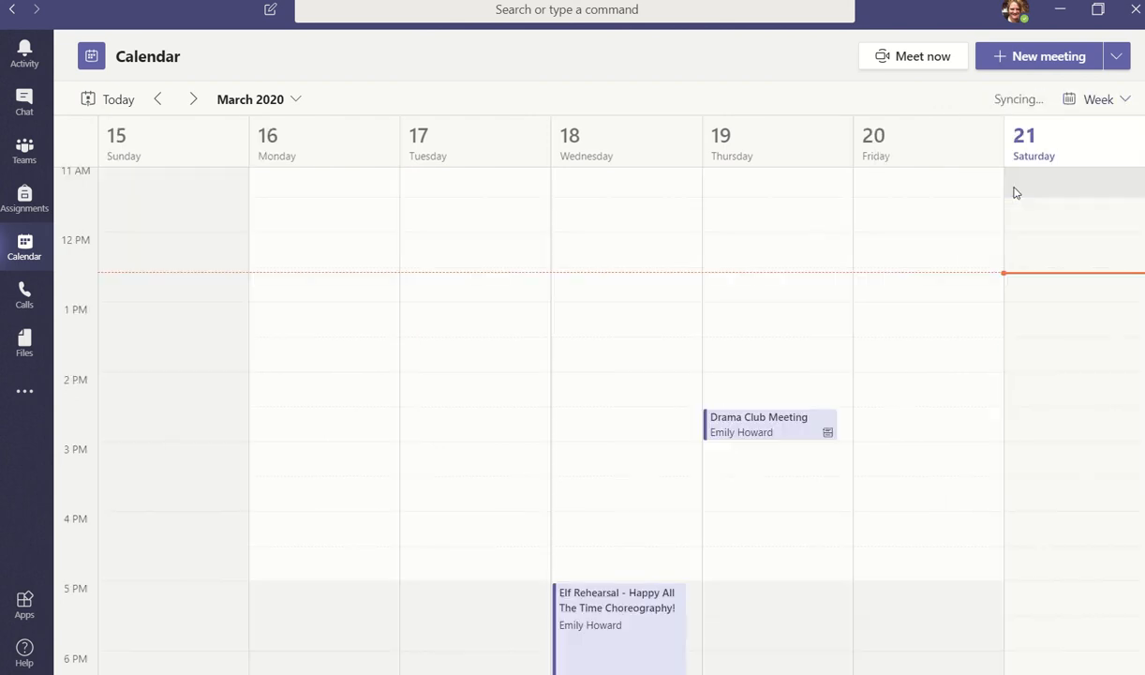
click(1128, 101)
click(1031, 128)
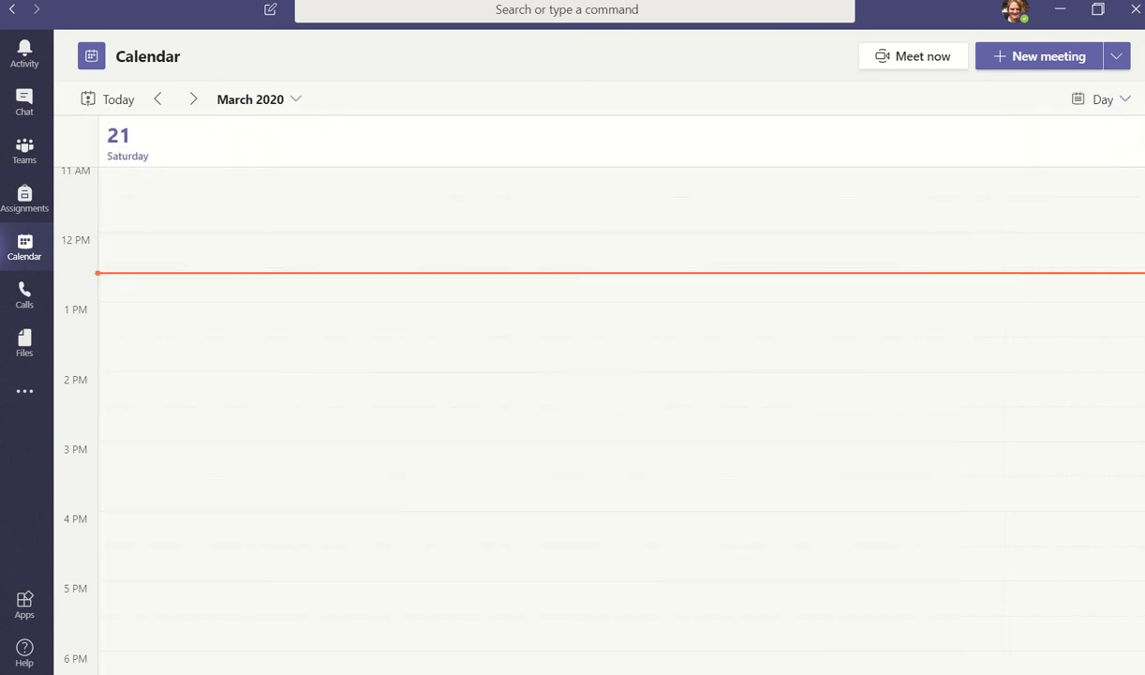
click(1043, 184)
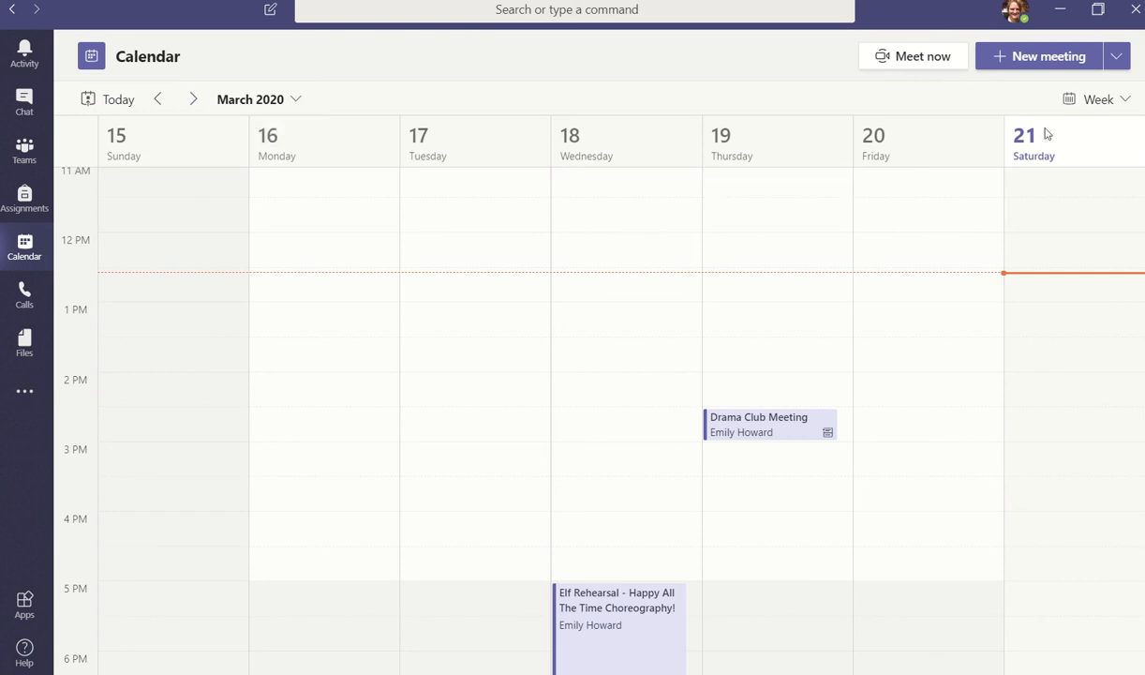
- Look through the current week's calendar, including the evening events on Wednesday, March 18
click(1127, 103)
click(1127, 103)
scroll(398, 392, down, 3)
scroll(412, 393, down, 2)
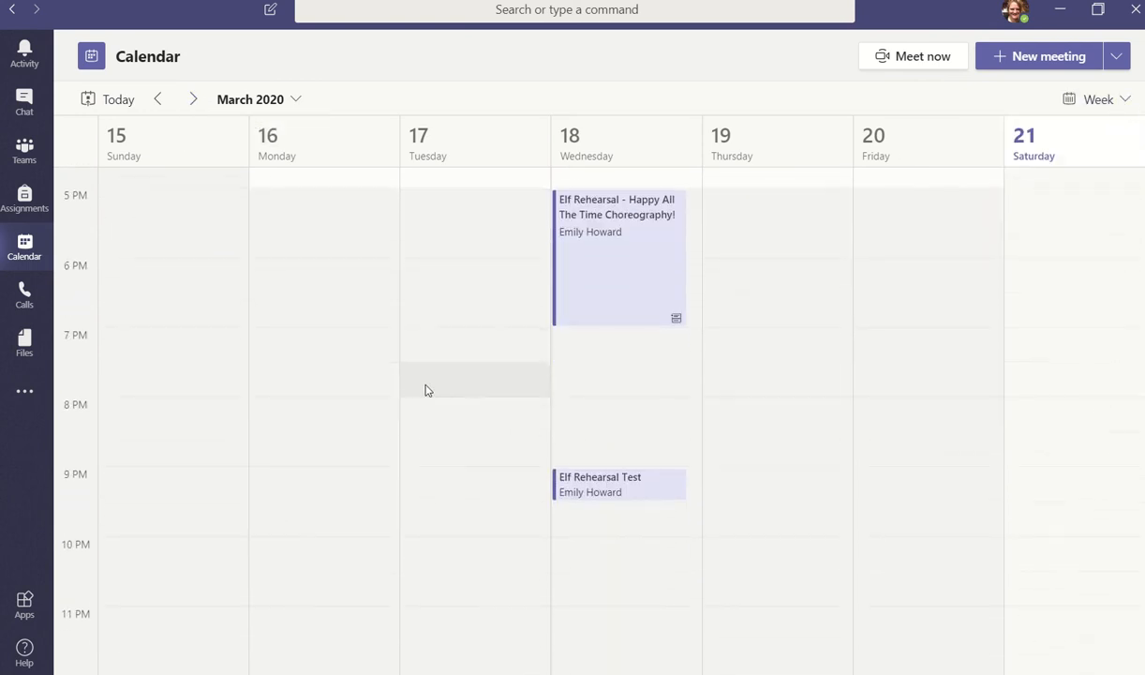
scroll(435, 389, up, 7)
- Advance the calendar to the following week and display it as a work week
click(194, 100)
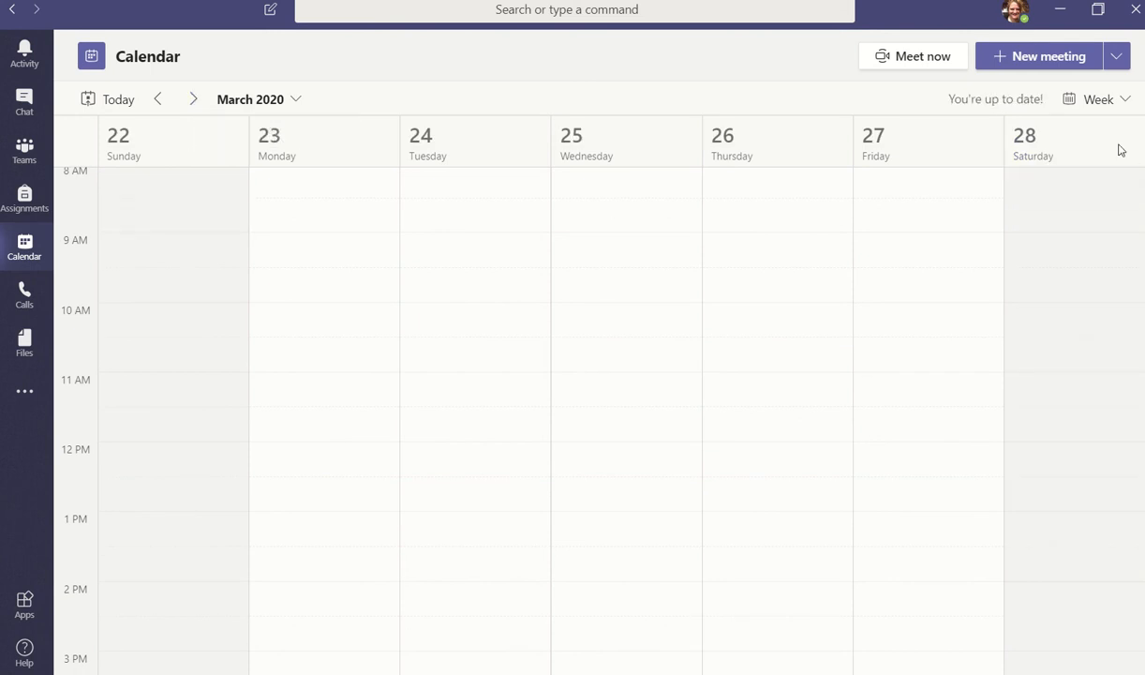
click(1125, 100)
click(1032, 153)
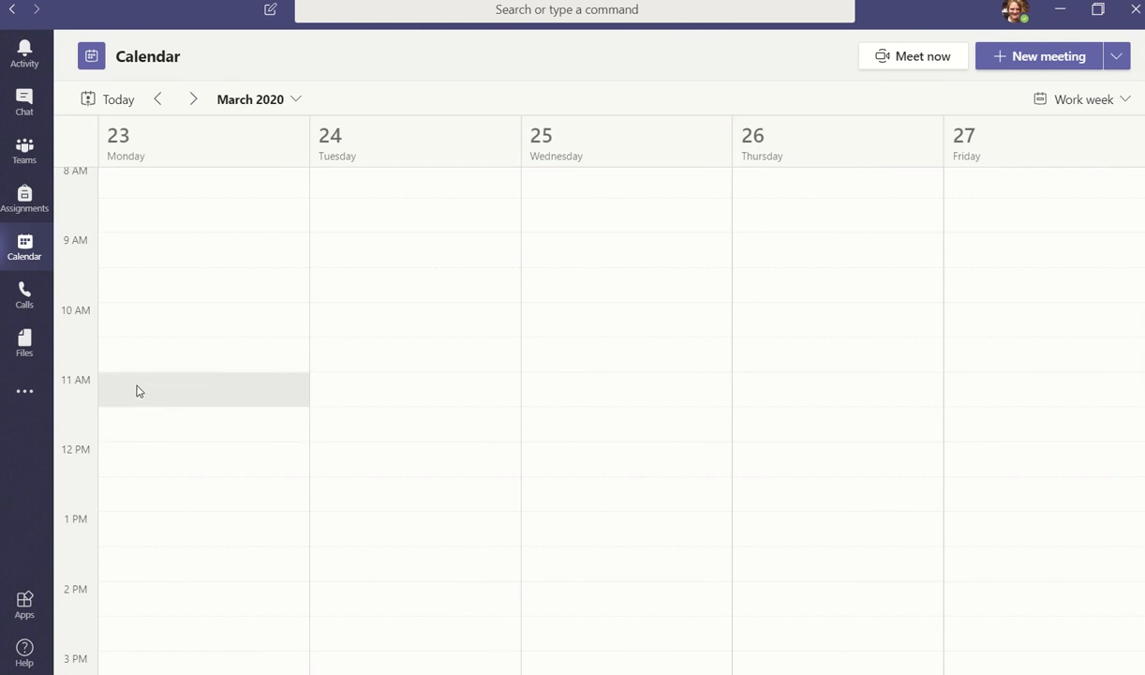
- Create a meeting for Monday, March 23 at 1:00 PM titled "Meeting about One Act" and add the student as a required attendee
scroll(234, 480, down, 1)
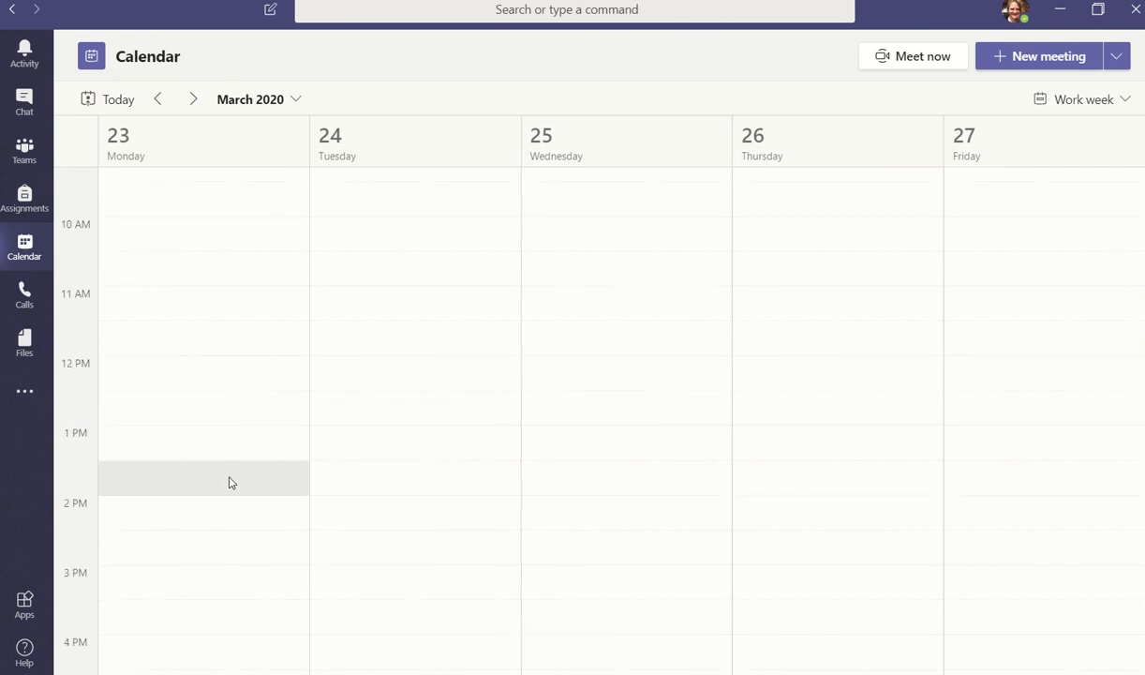
click(144, 436)
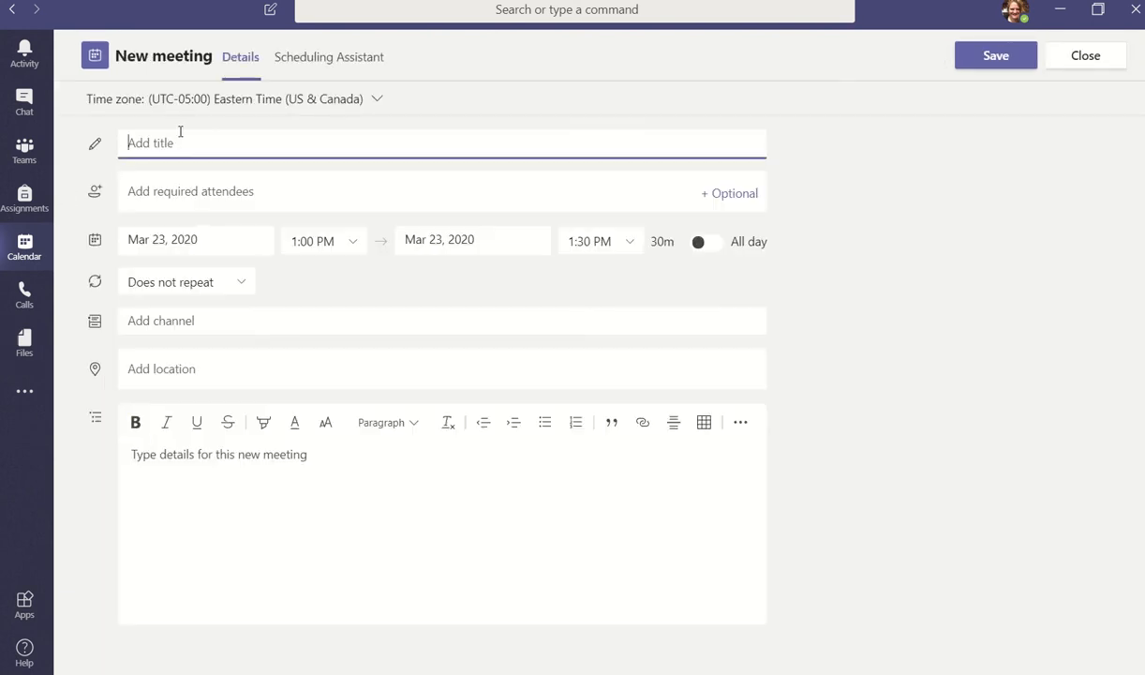
text(Meeting about One Act)
click(203, 191)
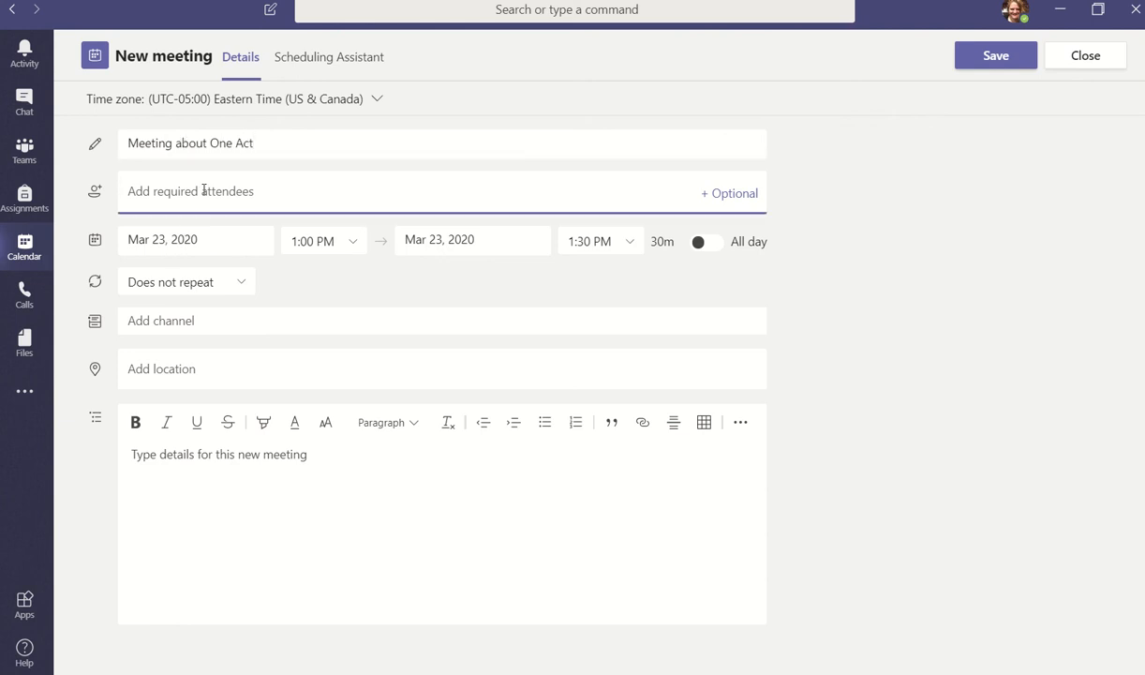
text(@mckin)
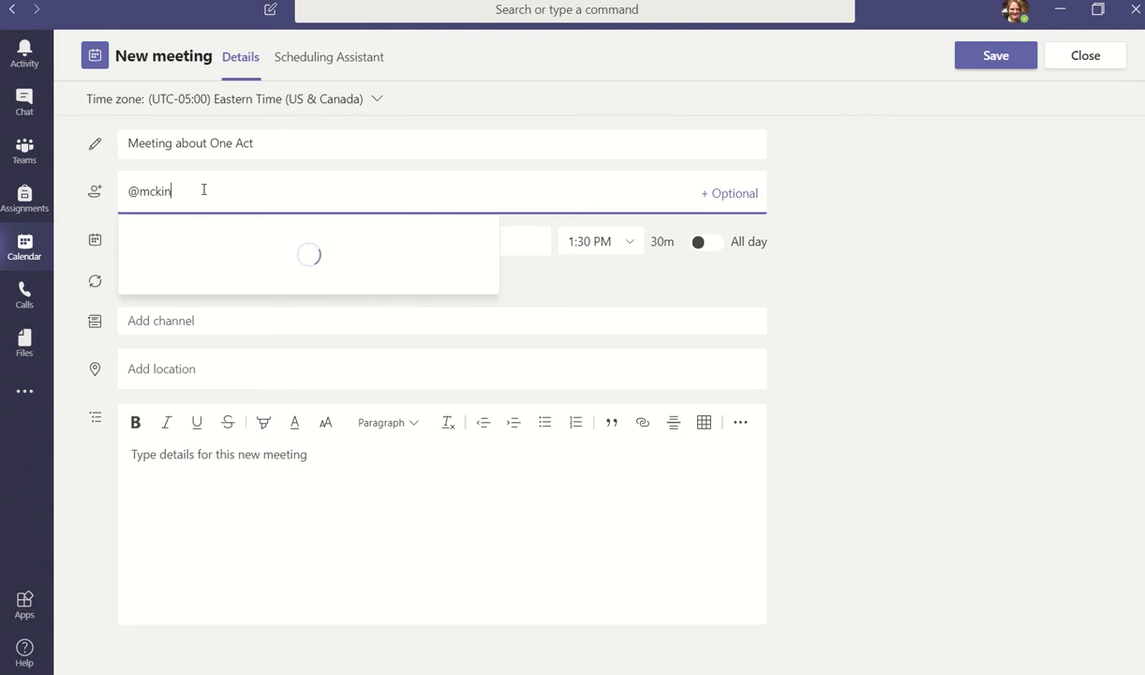
click(218, 235)
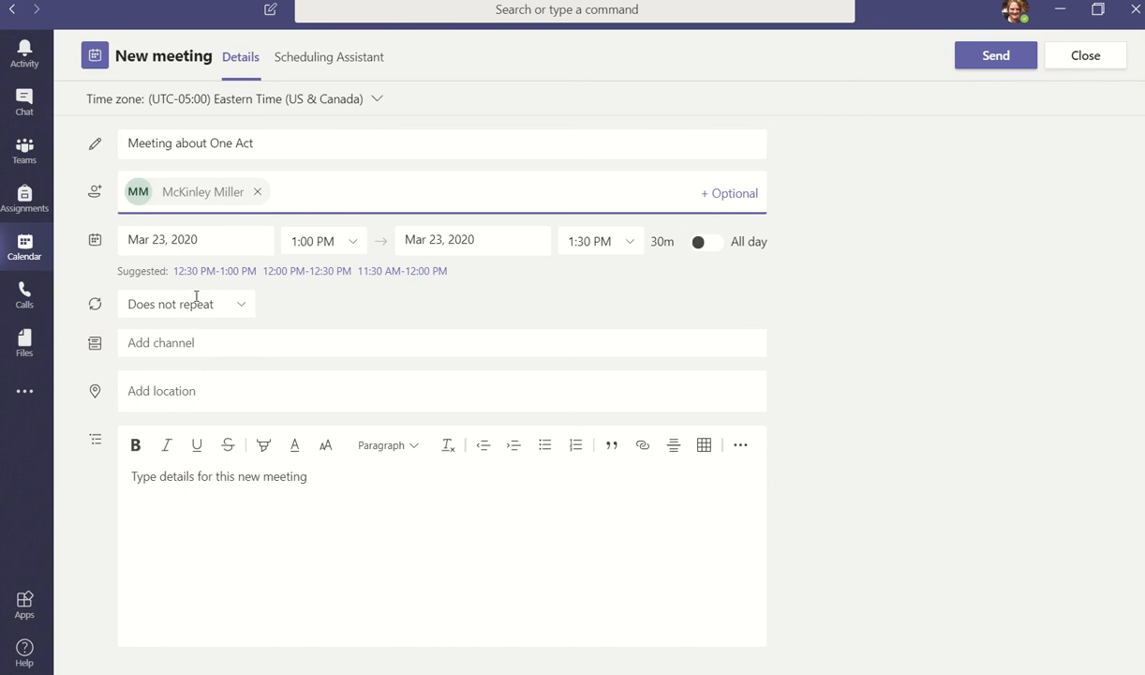
- Examine the new meeting's repeat options and its channel and location fields
click(242, 306)
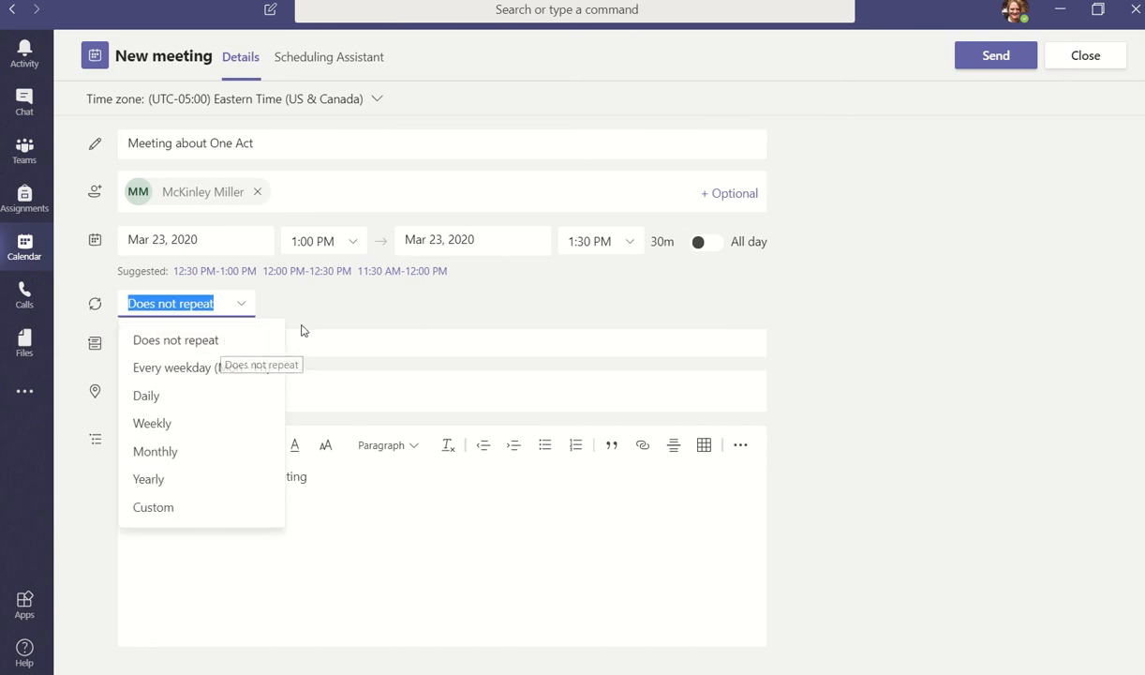
click(228, 324)
click(176, 346)
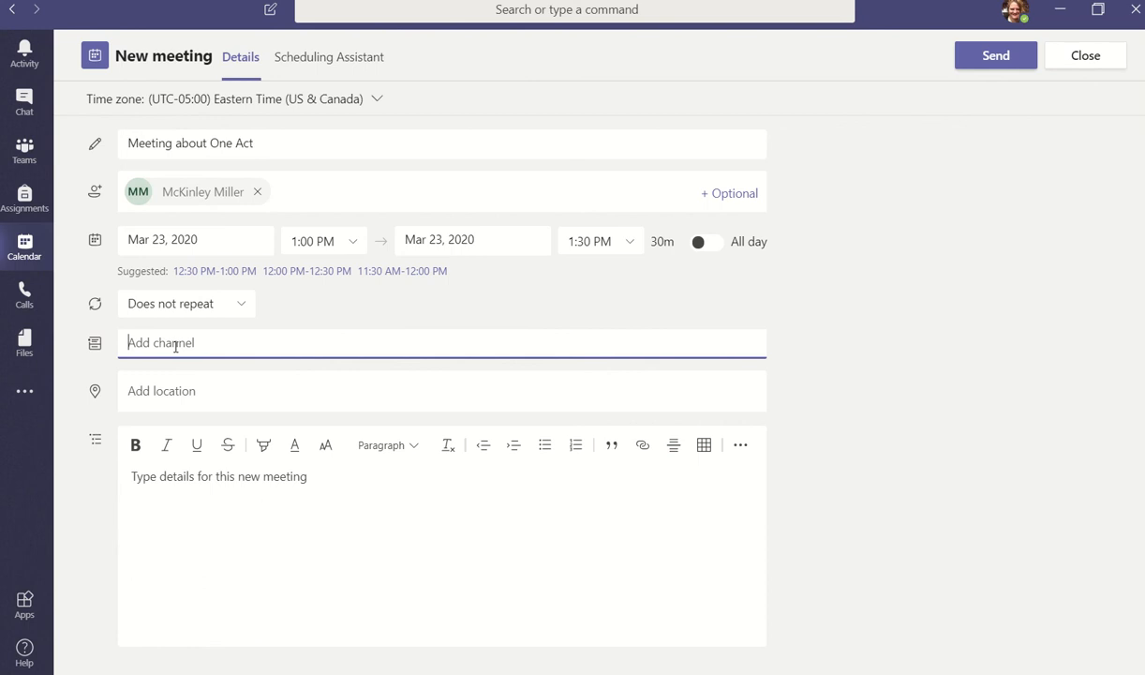
click(342, 323)
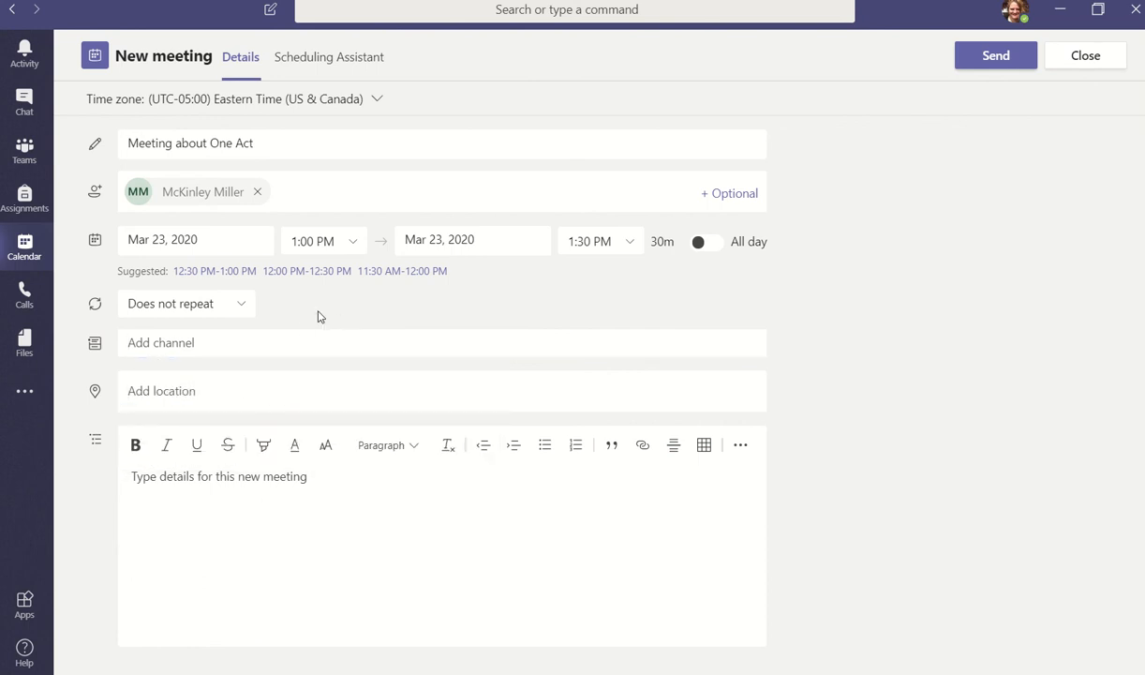
click(186, 389)
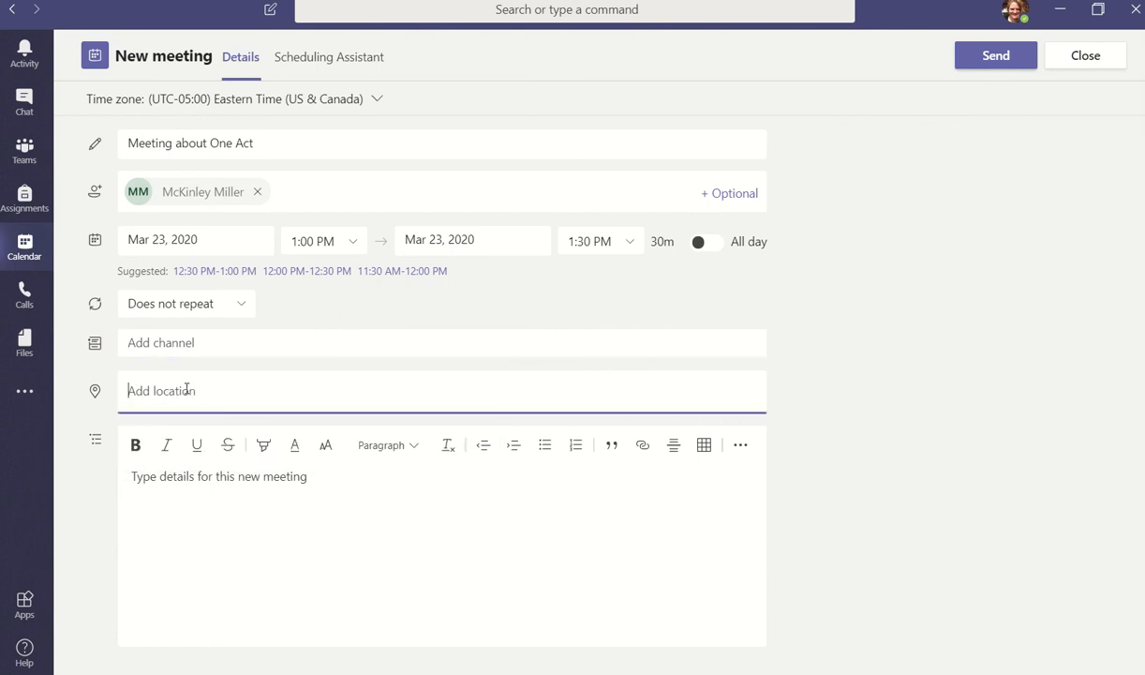
text(t)
key(BackSpace)
- Enter "This is a test about how to create a meeting" as the meeting details
click(250, 482)
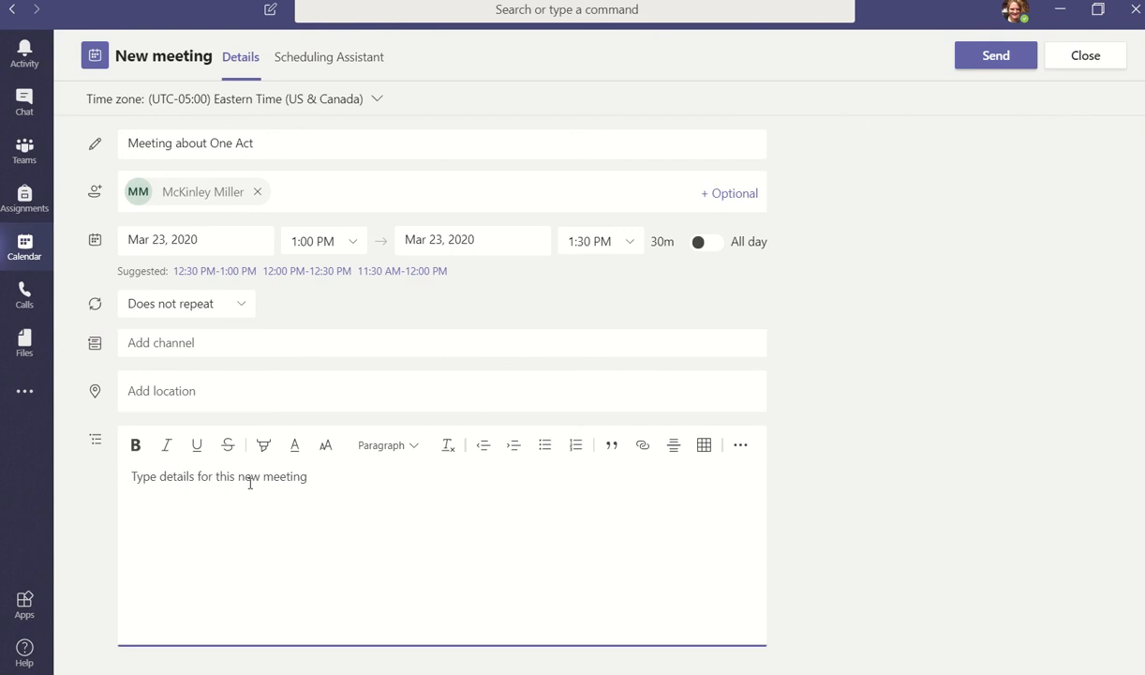
text(This )
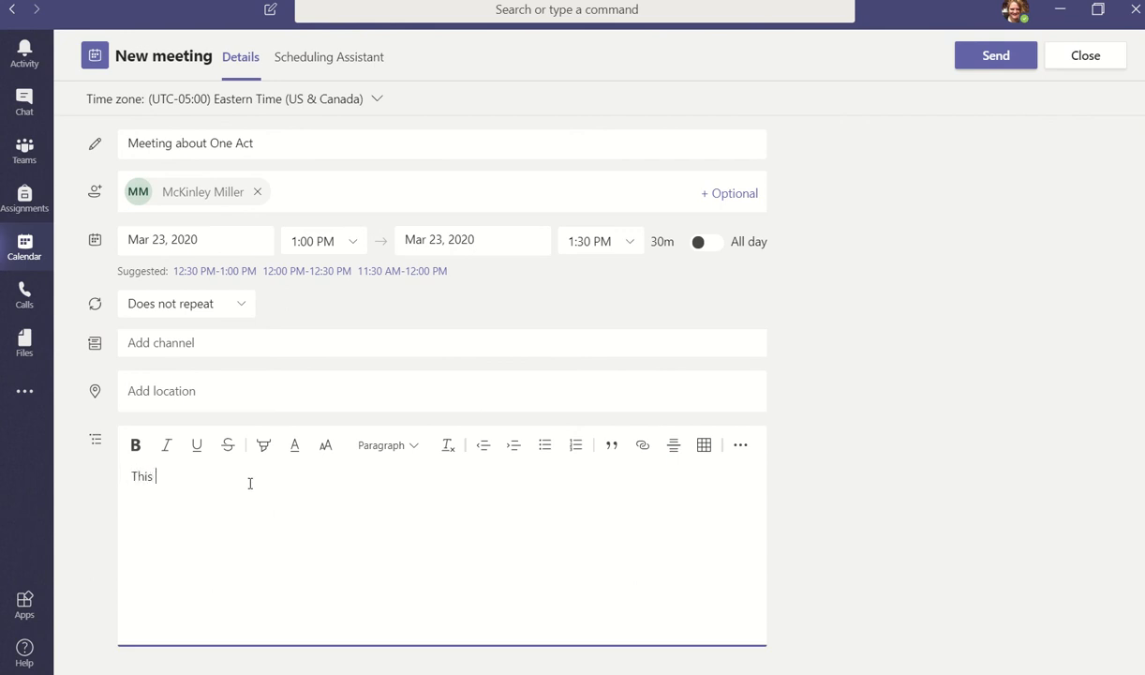
text(is a test about how to create a meeting)
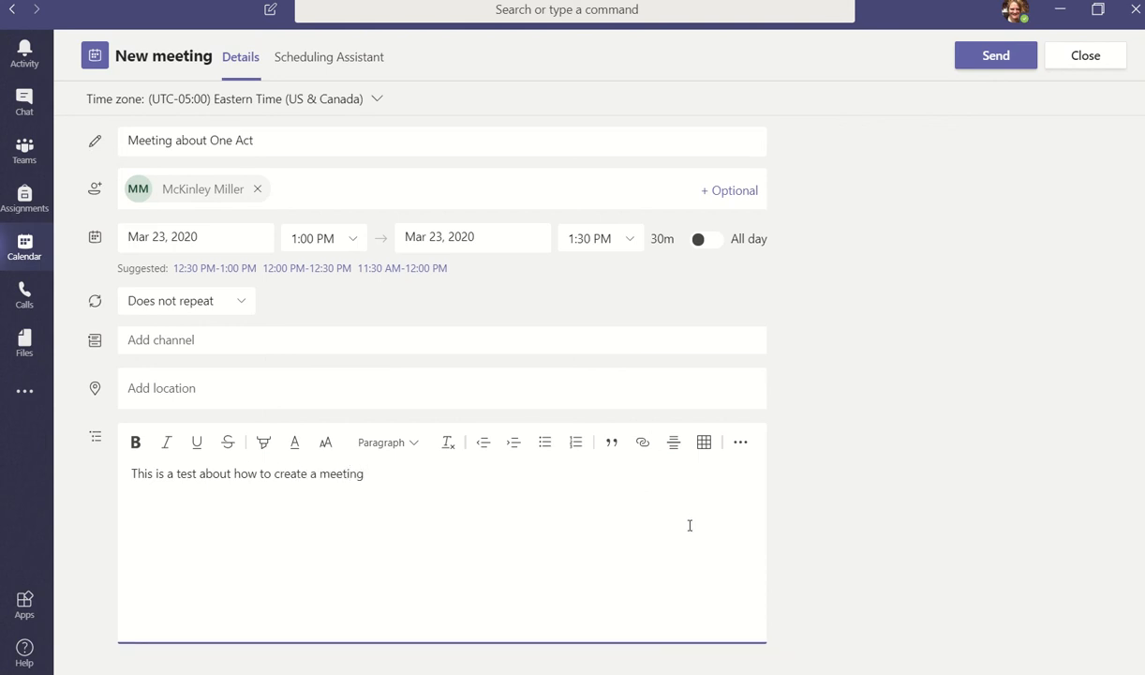
- Check the attendees' schedule in the Scheduling Assistant and send the meeting invitation
click(332, 59)
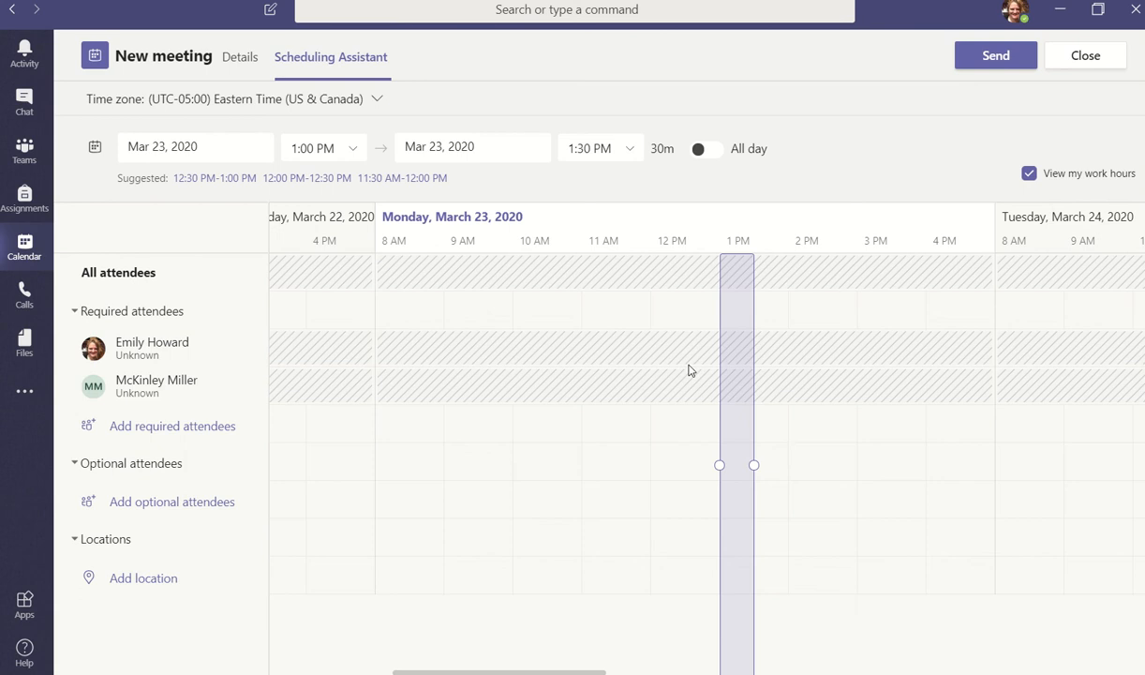
mouse_move(776, 386)
click(1017, 54)
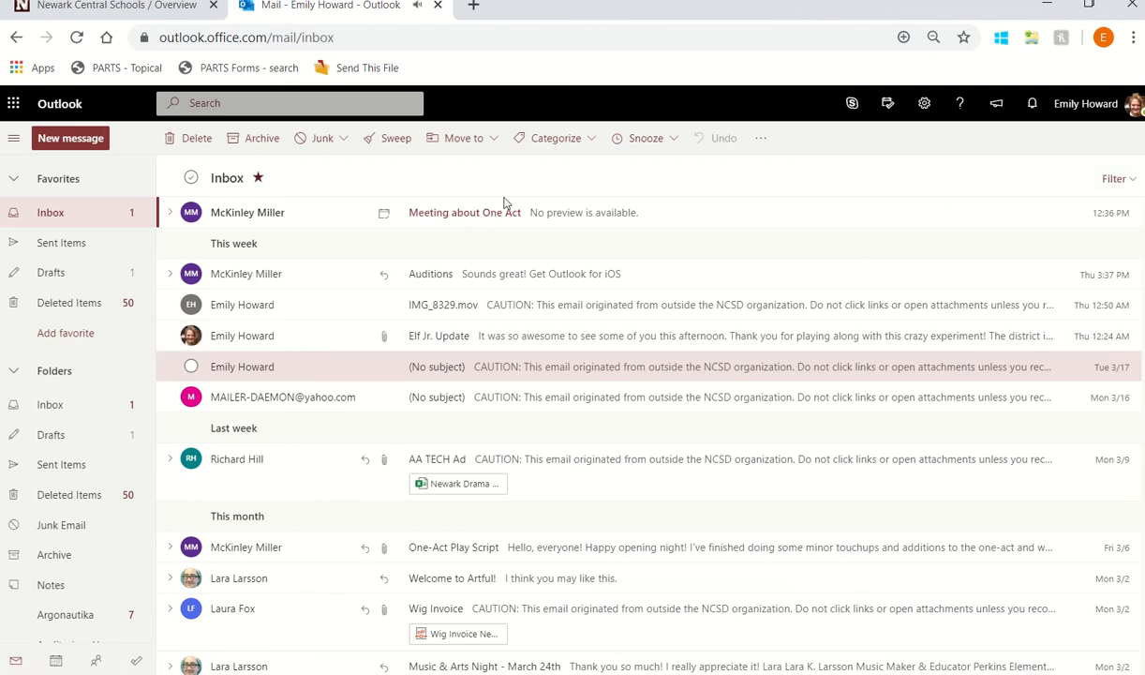
- Open the reply to "Meeting about One Act" in the Outlook inbox and delete it
click(478, 218)
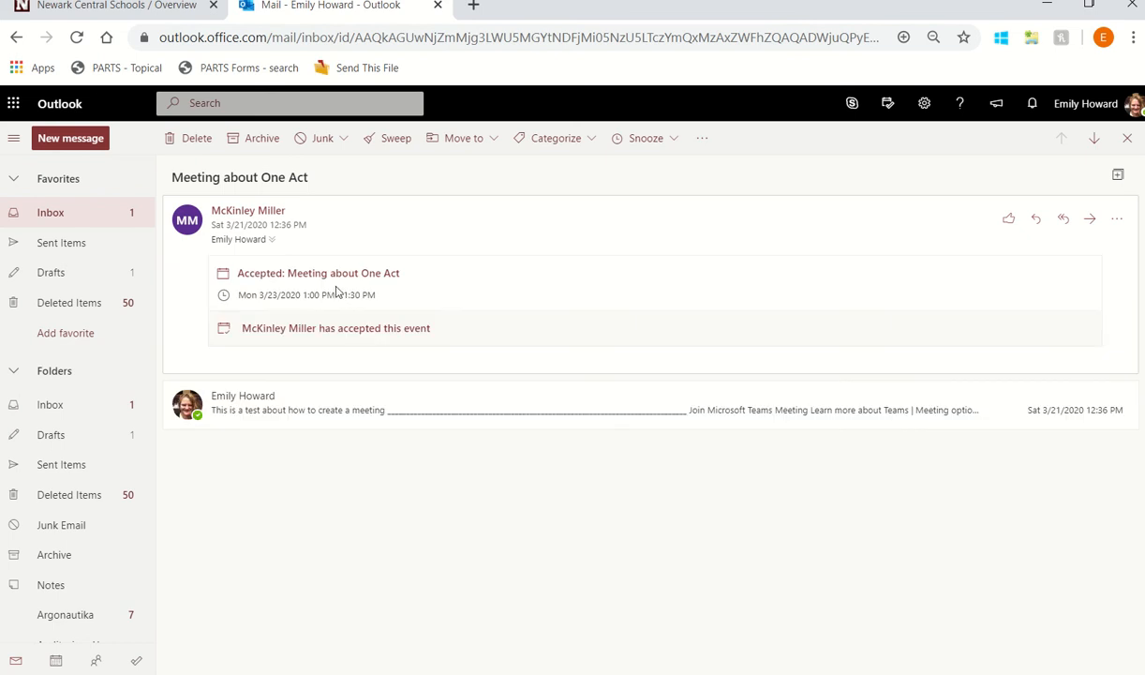
click(187, 139)
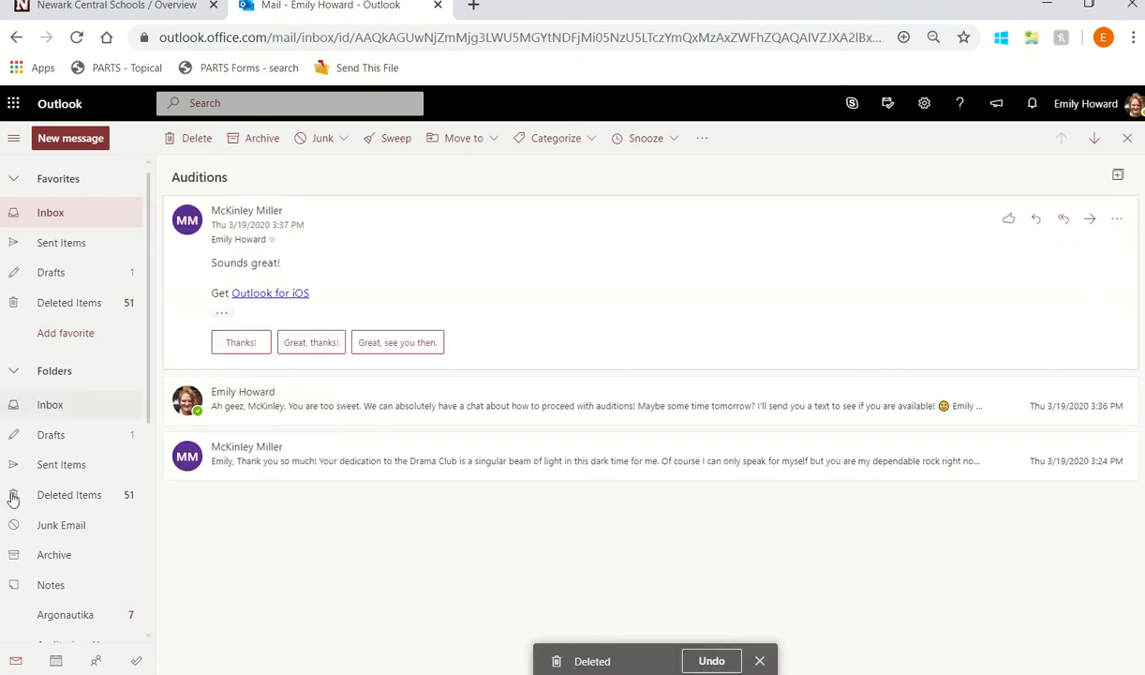
- Open the Outlook calendar and view the details of the "Meeting about One Act" event on March 23
click(58, 663)
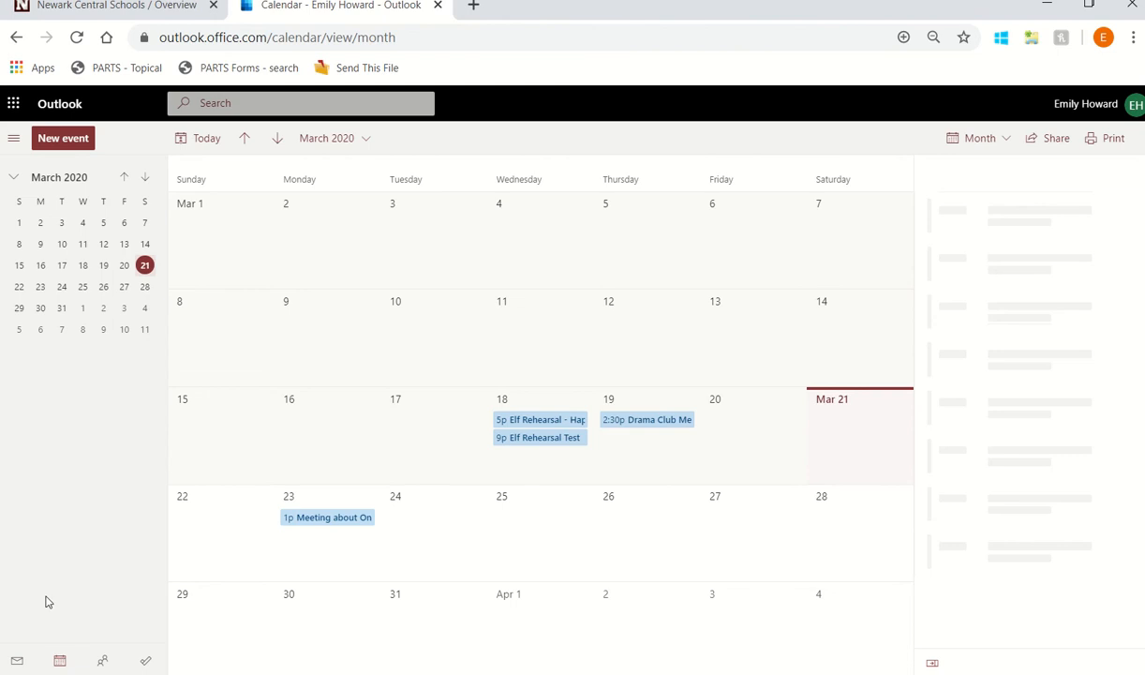
click(329, 520)
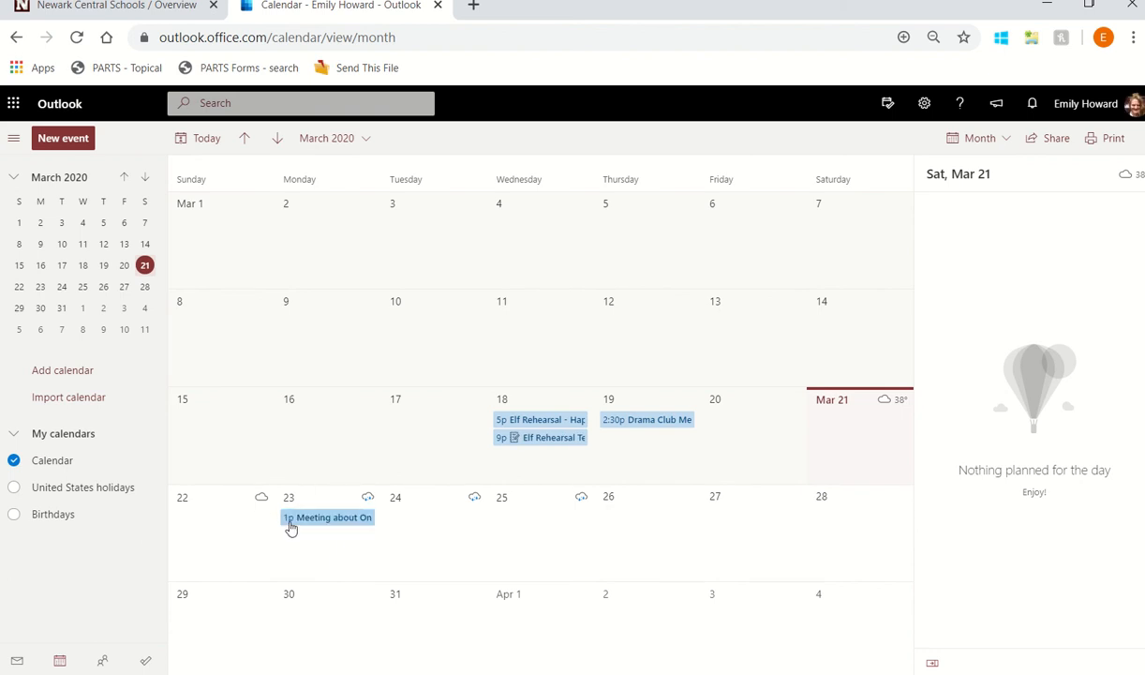
click(298, 520)
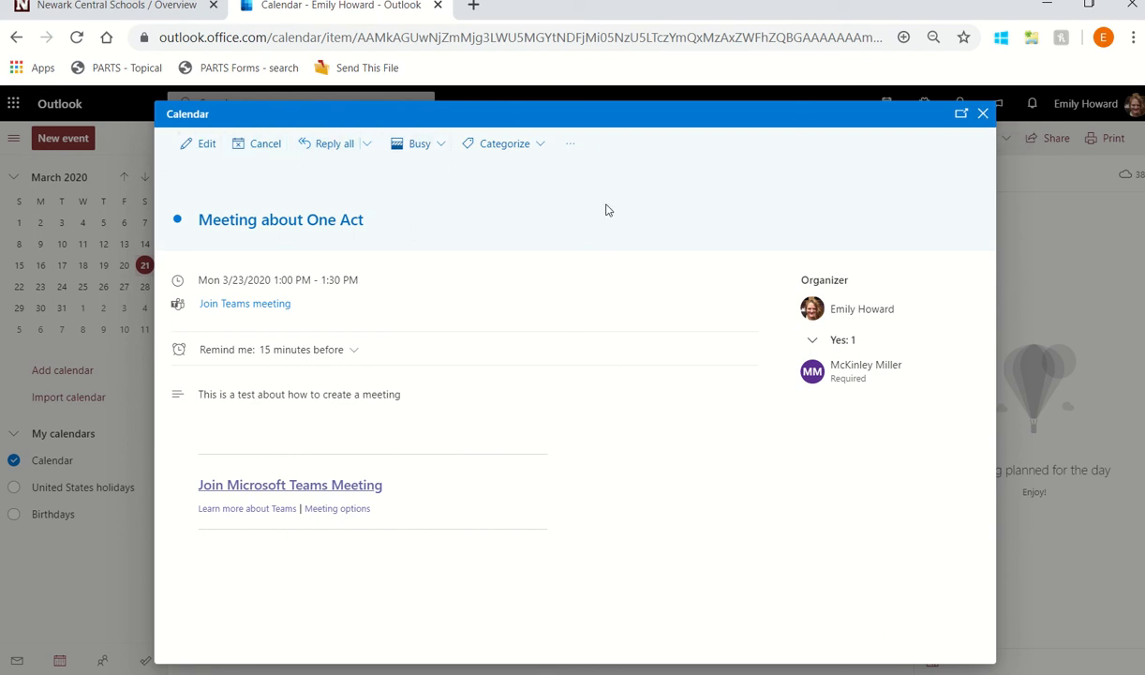
click(981, 114)
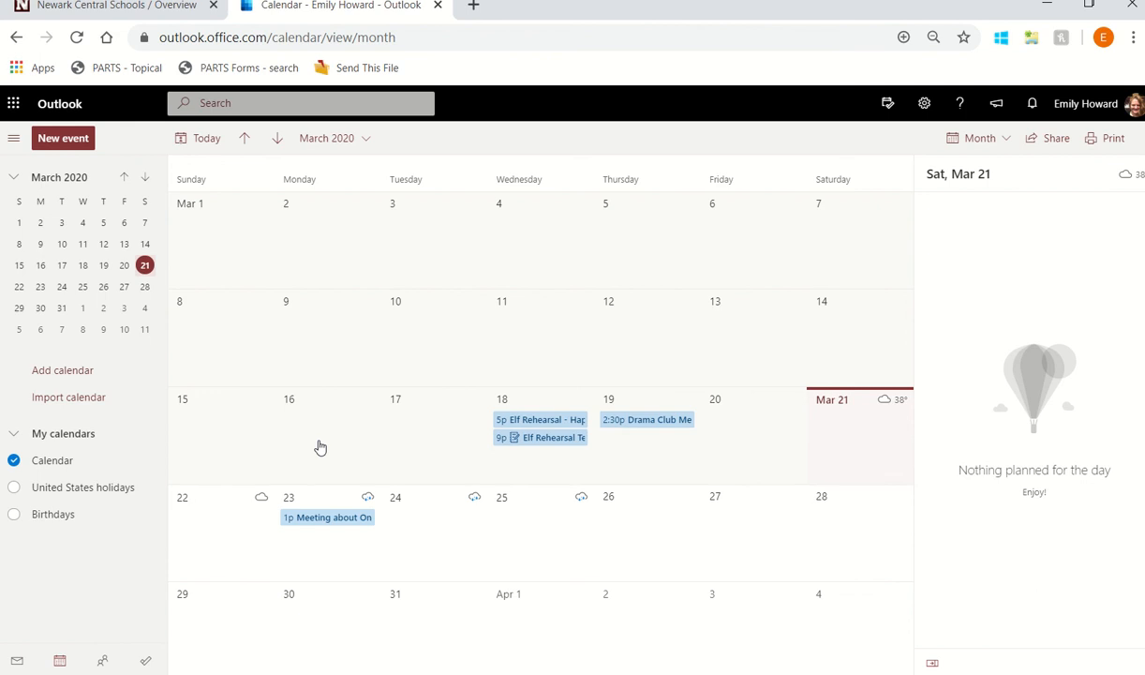
- Create a calendar event on Tuesday, March 24 titled "Meeting about One Act"
click(429, 530)
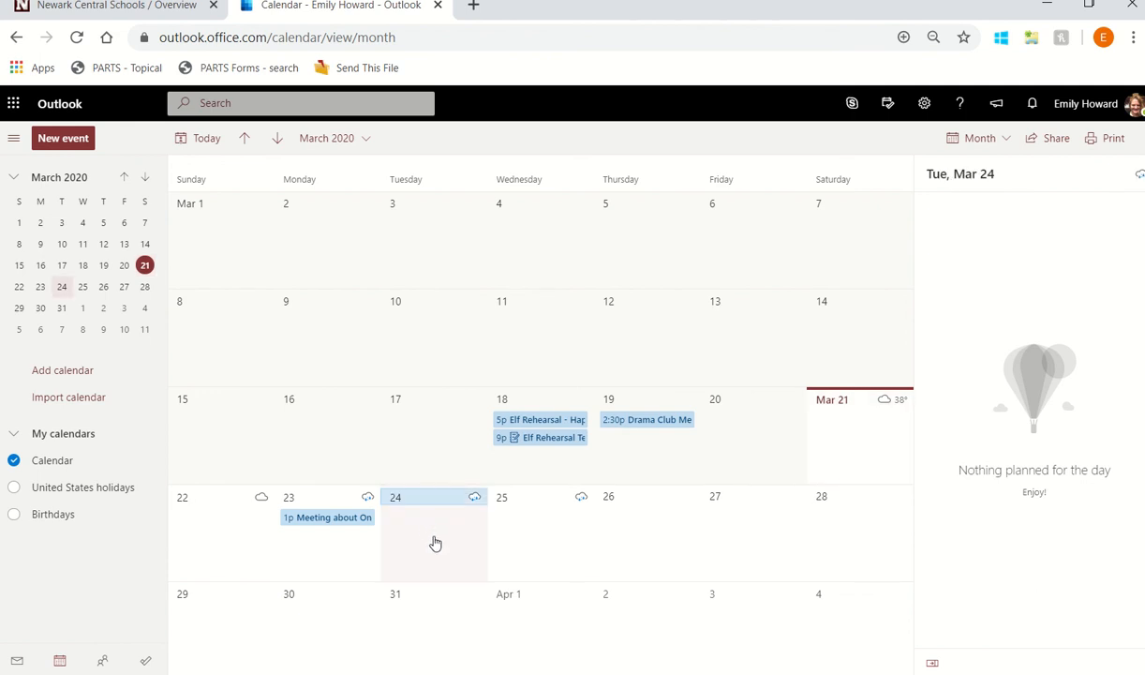
double_click(434, 542)
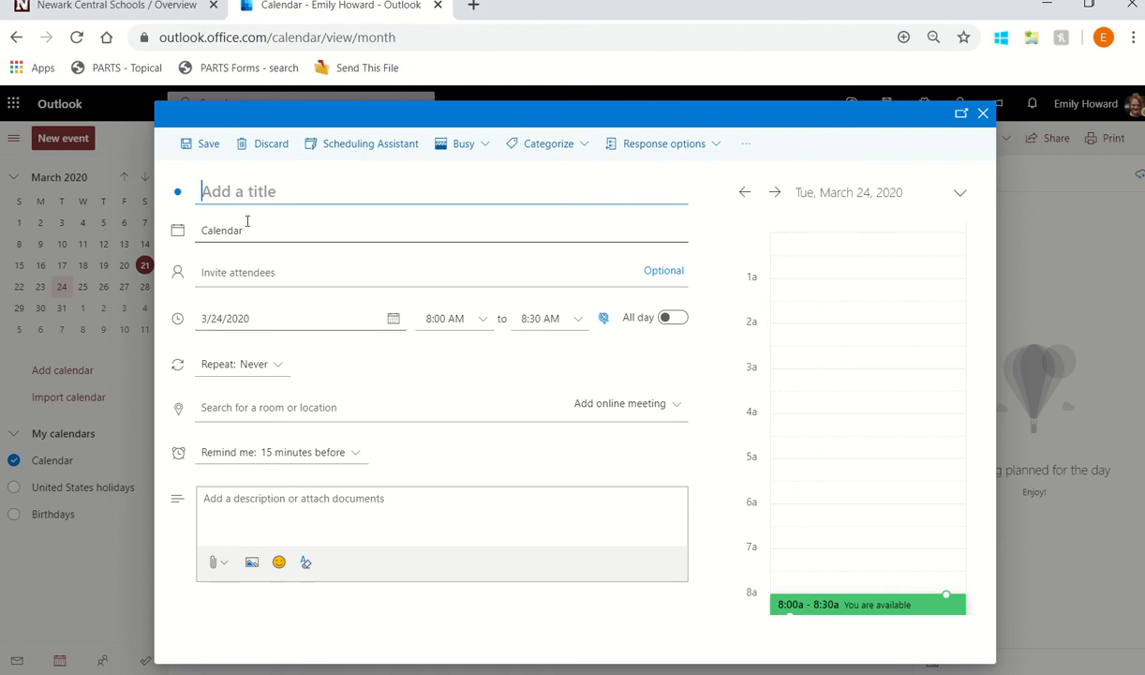
text(Meeting)
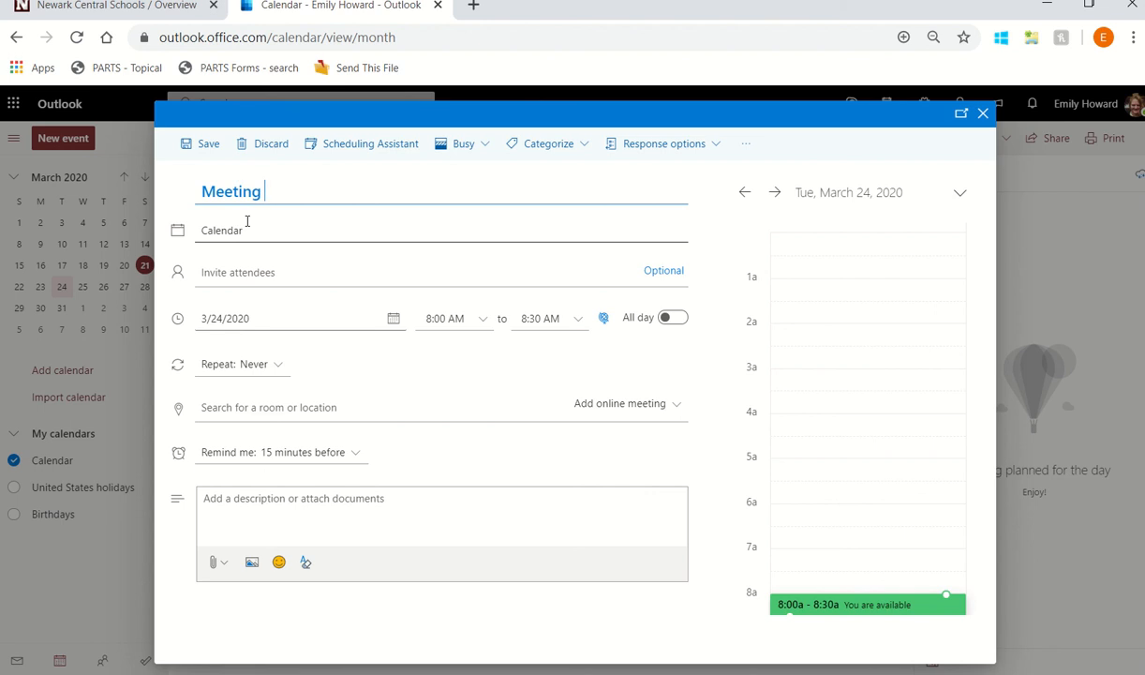
text( about One Act)
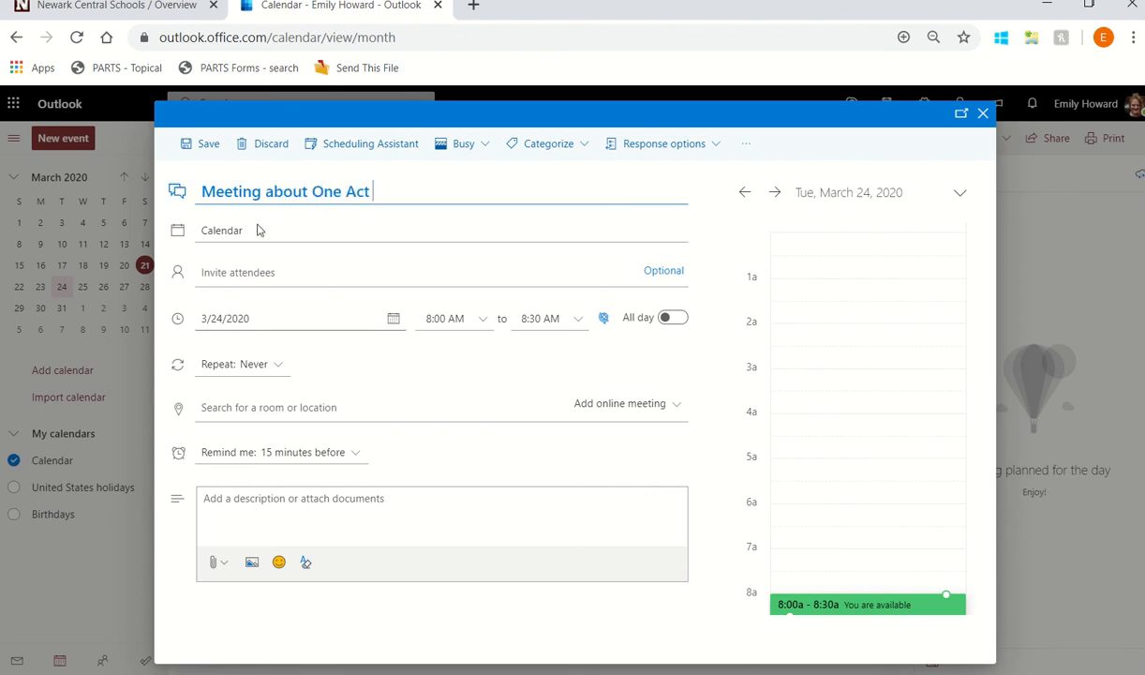
- Invite the same student to the March 24 event as an attendee
click(287, 272)
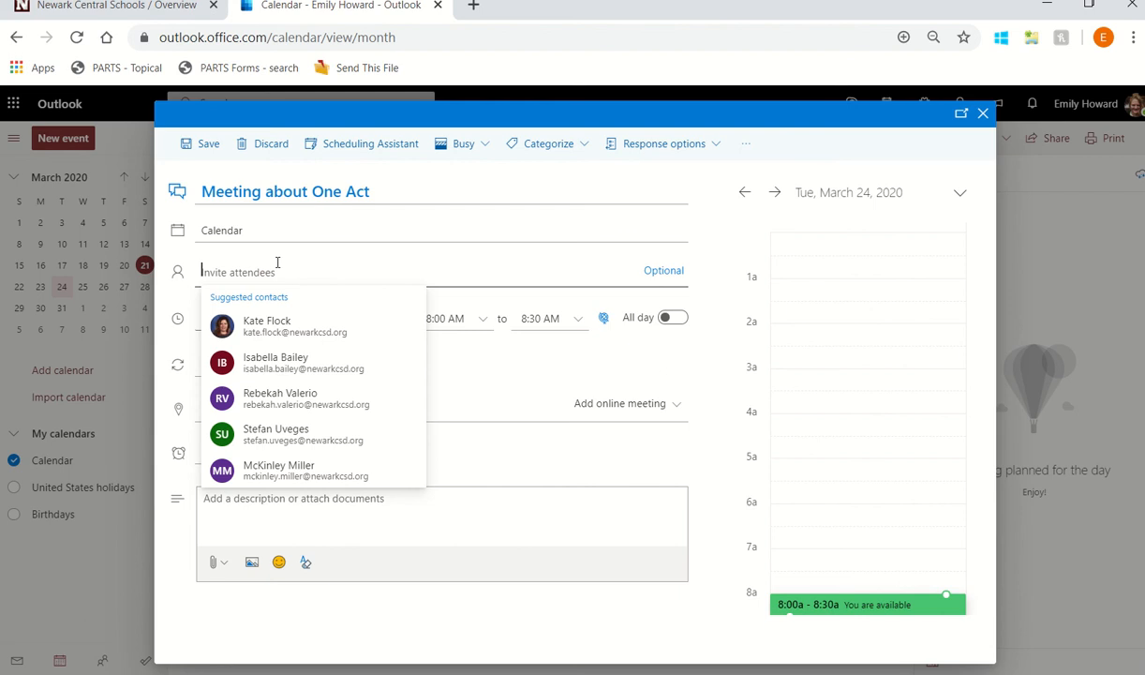
text(M)
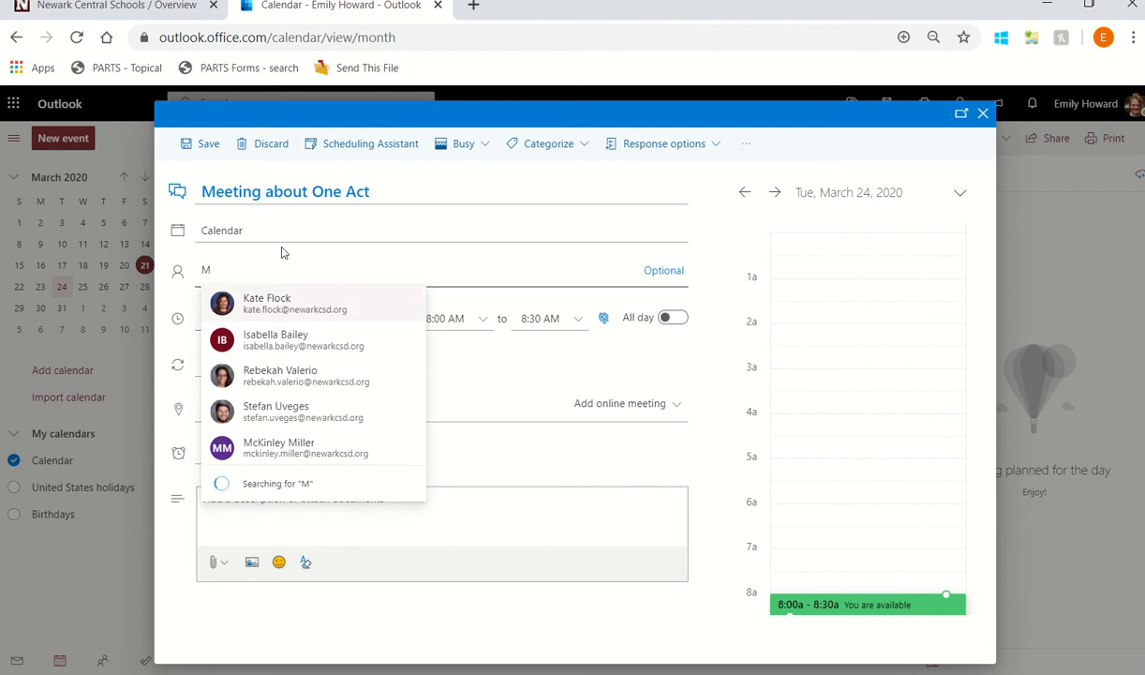
text(cK)
click(294, 310)
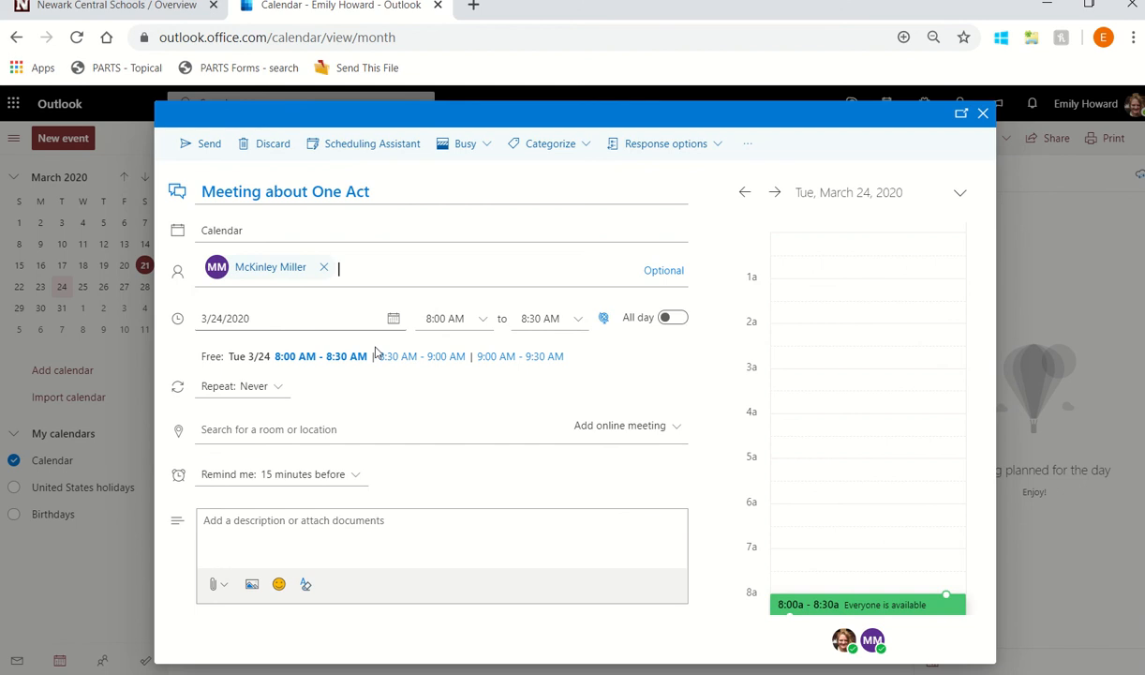
- Discard the unsent "Meeting about One Act" event on March 24 without adding a description
click(491, 524)
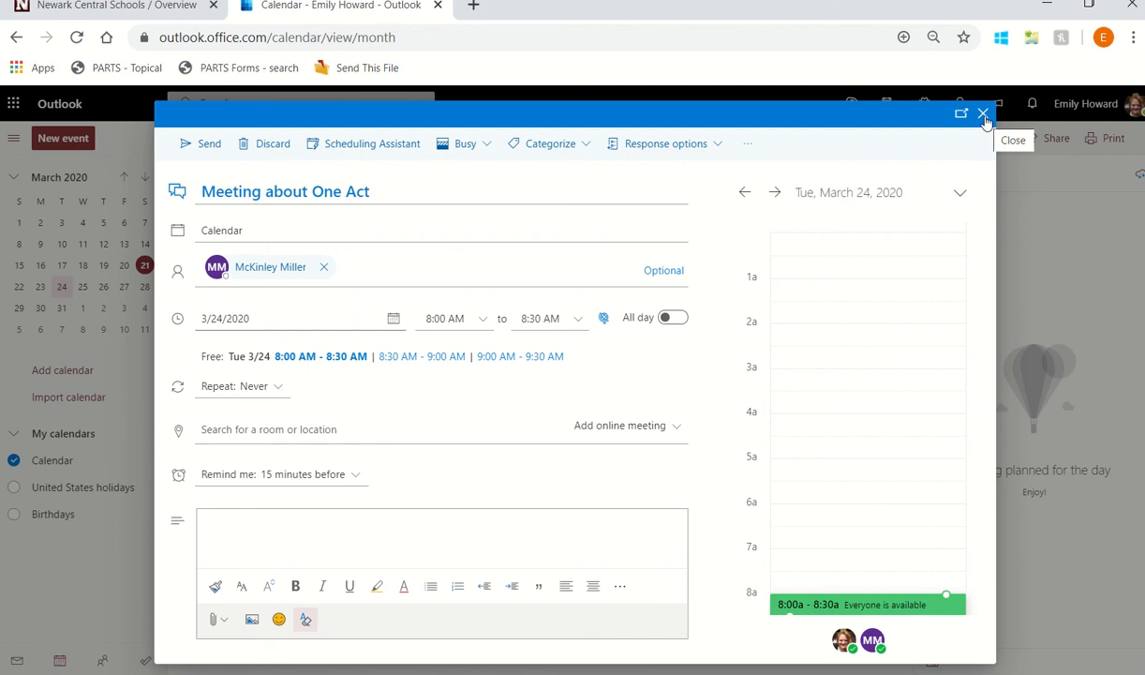
click(982, 115)
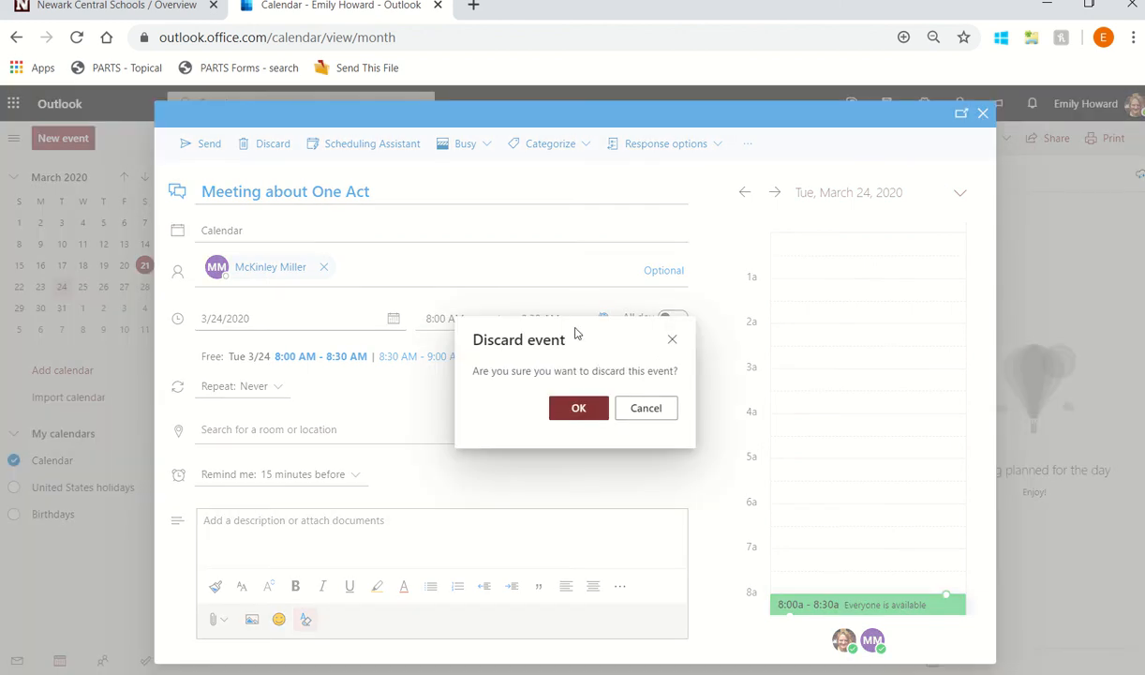
click(579, 407)
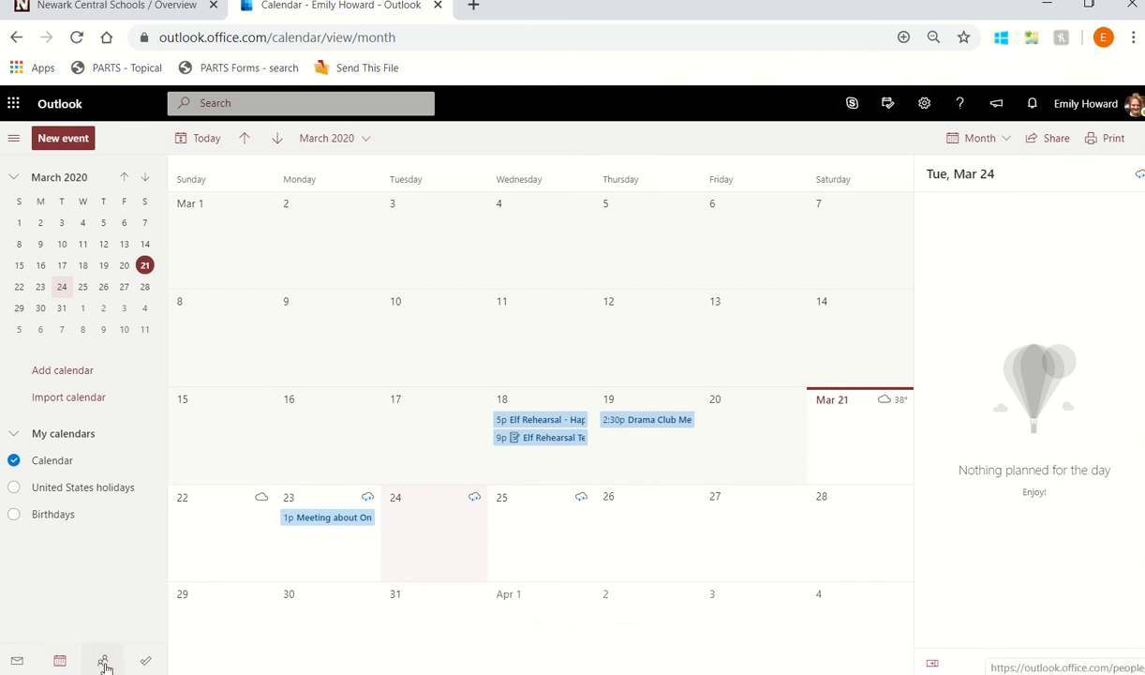
- Return to the inbox, look over the Folders list by collapsing and expanding it, and reload the page
click(18, 662)
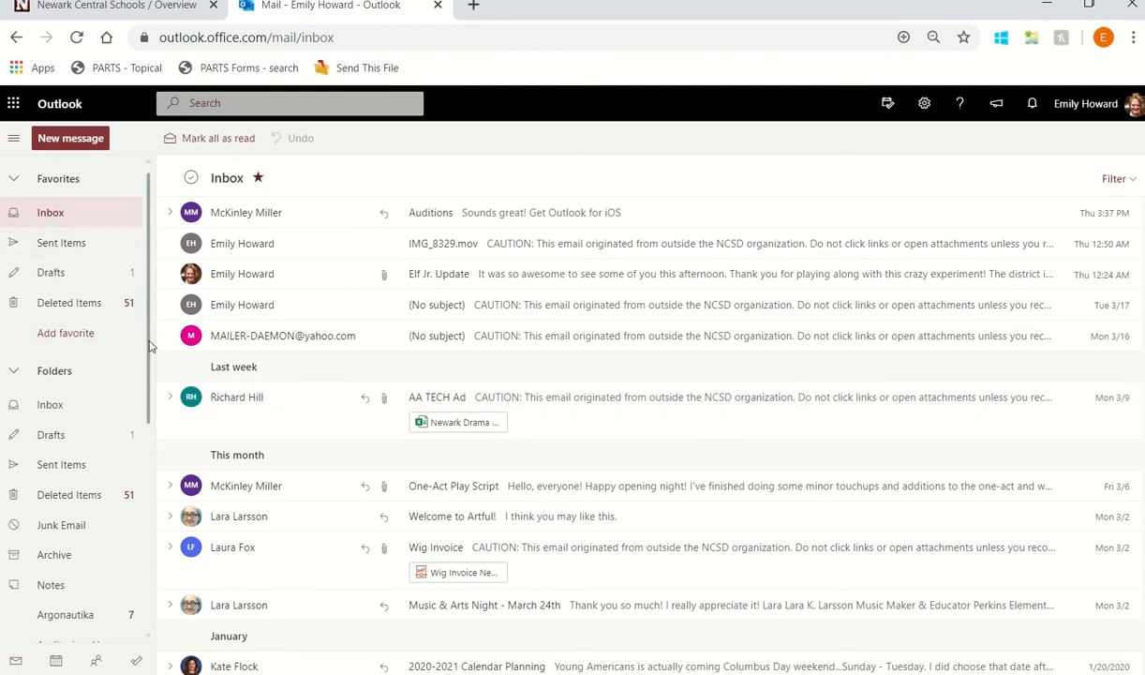
scroll(56, 370, down, 2)
scroll(65, 366, up, 2)
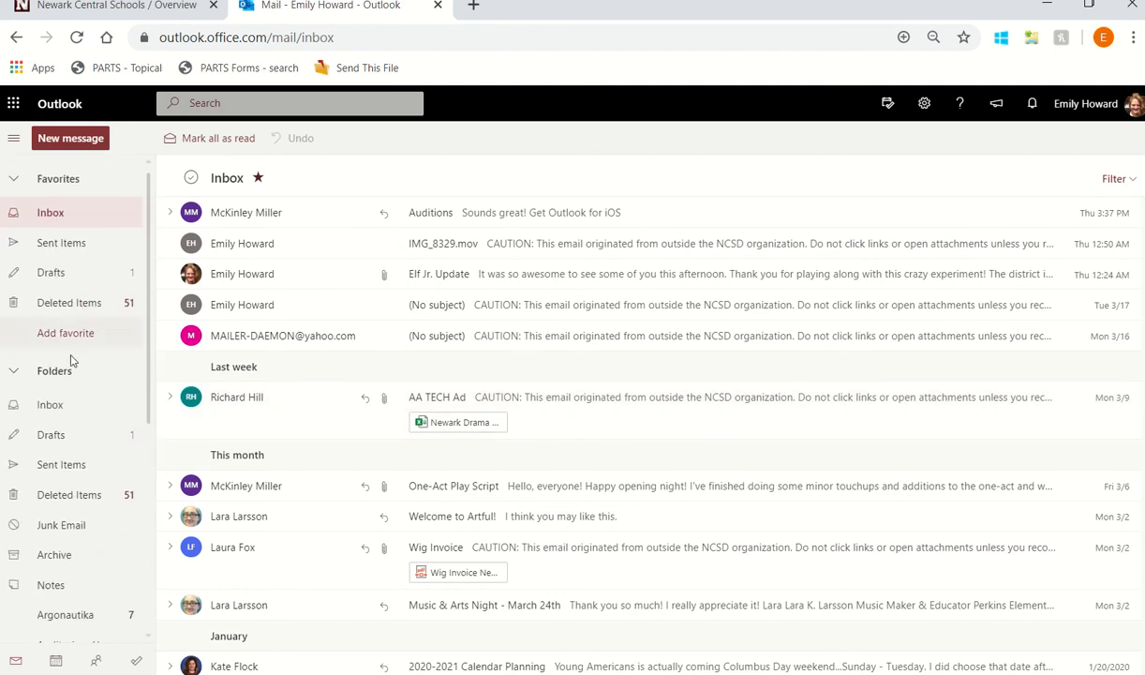
click(14, 372)
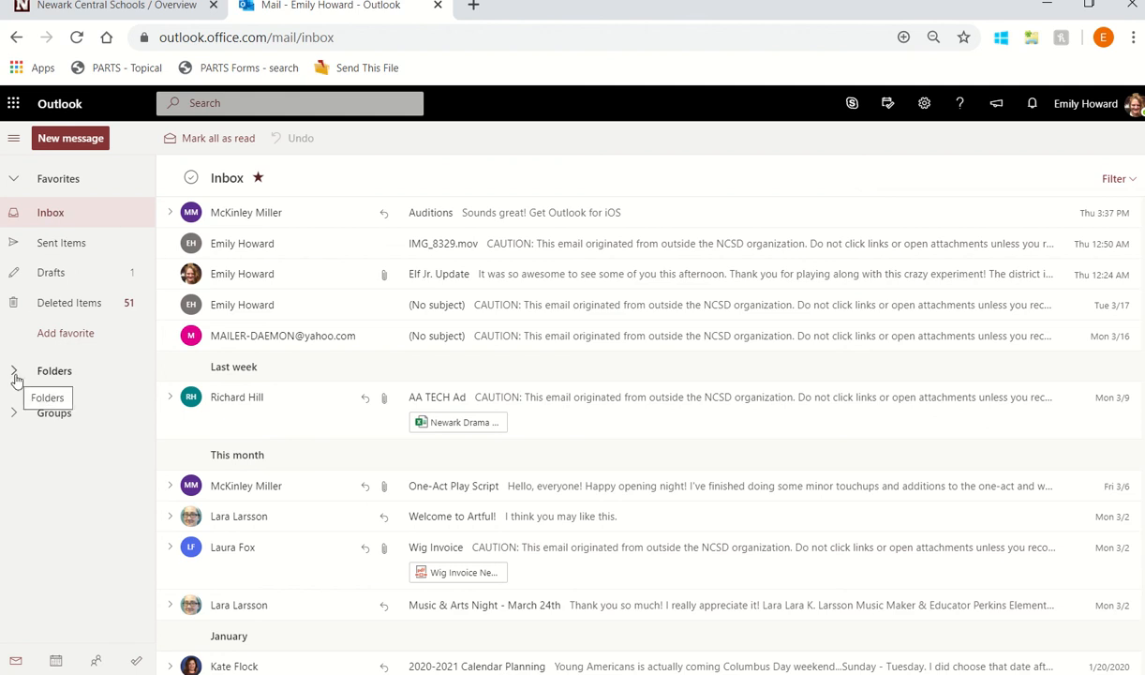
click(14, 371)
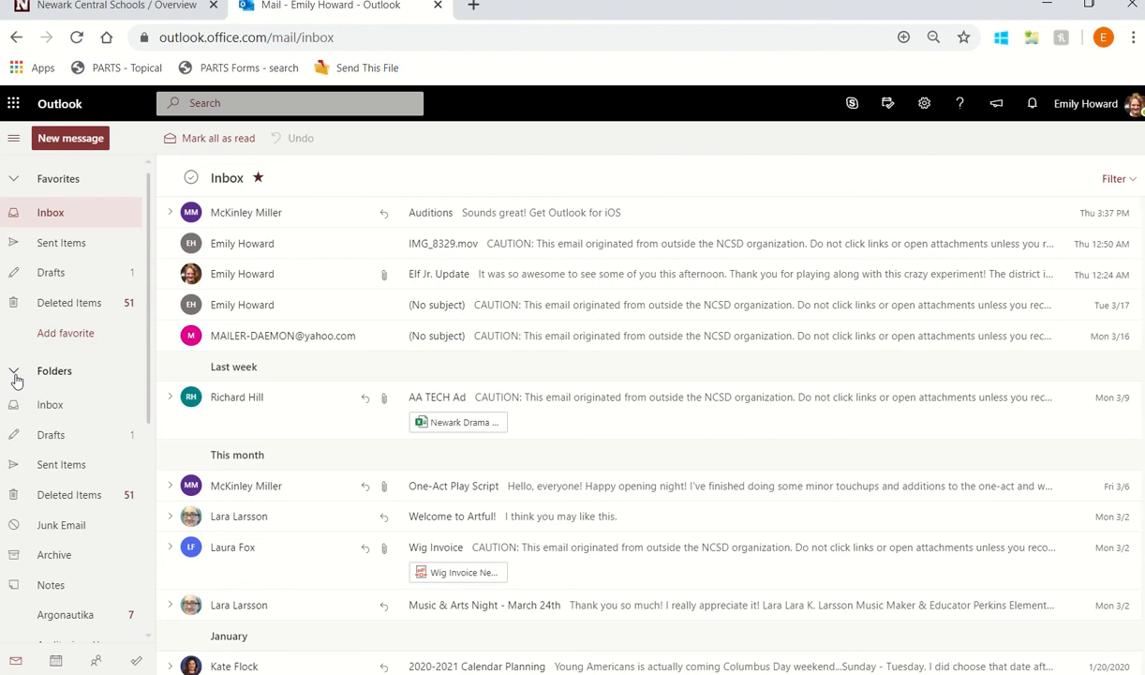
click(15, 373)
click(15, 373)
click(76, 37)
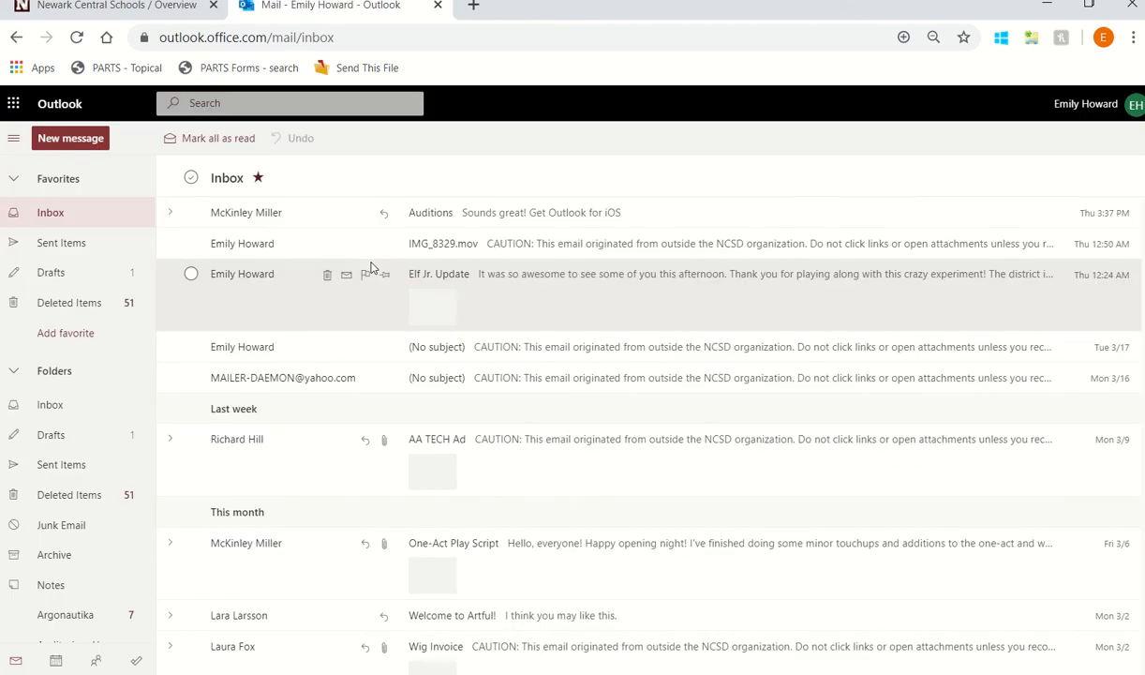
- Move the IMG_8329.mov email from the inbox to the Warmup Dance folder
click(191, 211)
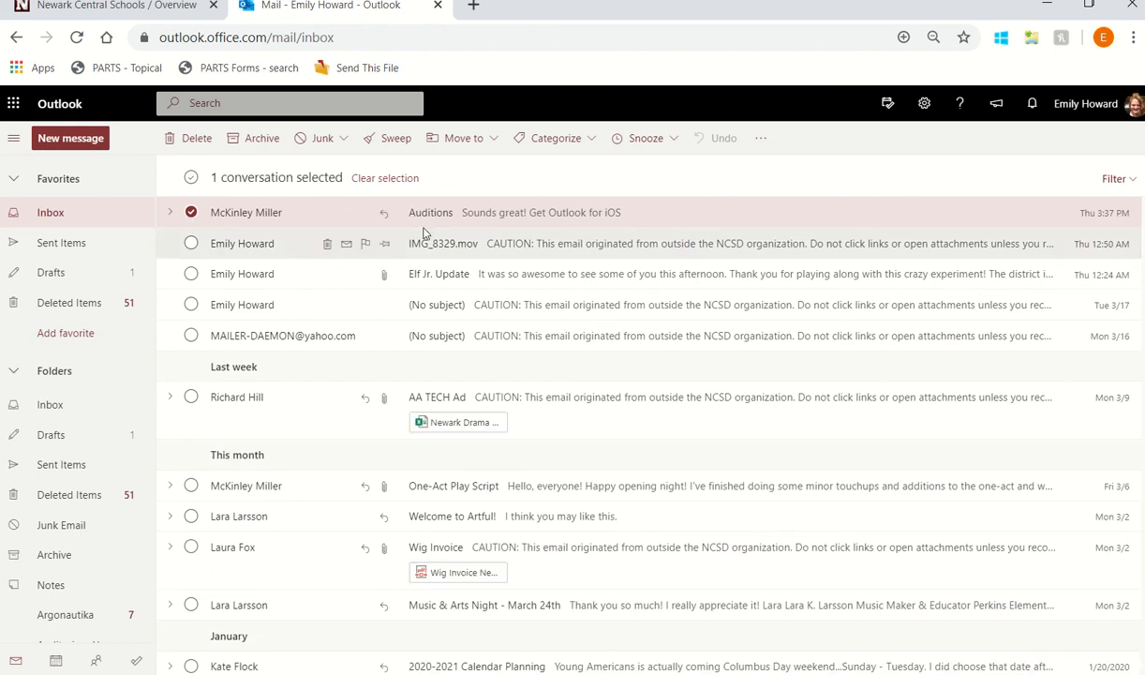
click(191, 212)
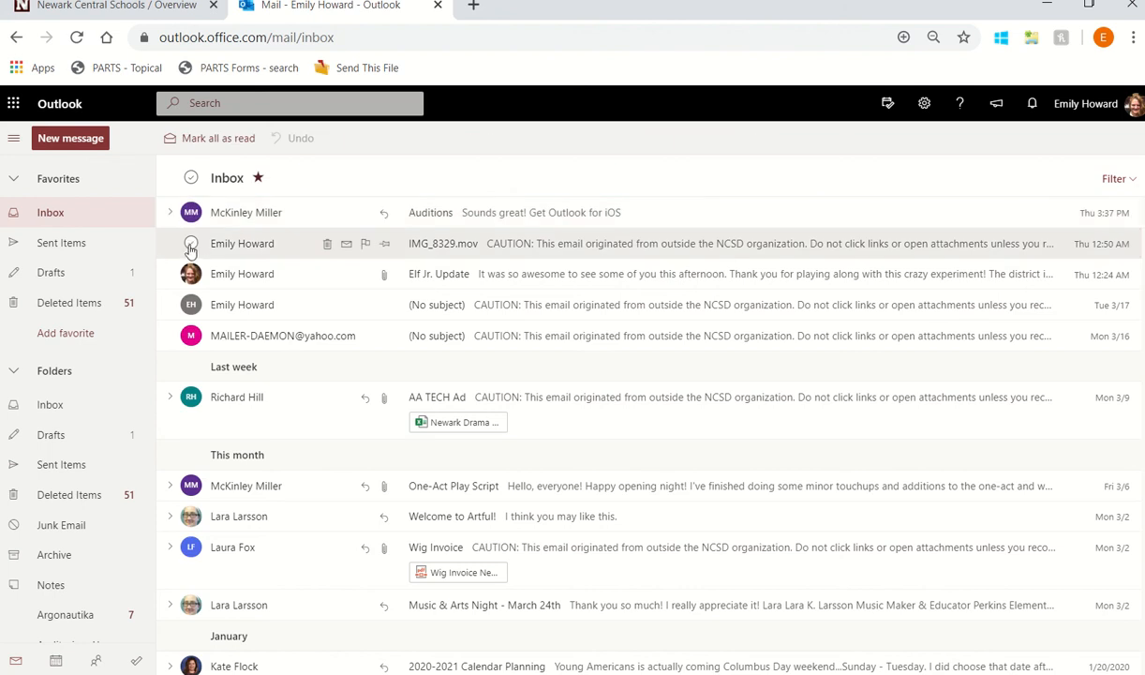
click(191, 244)
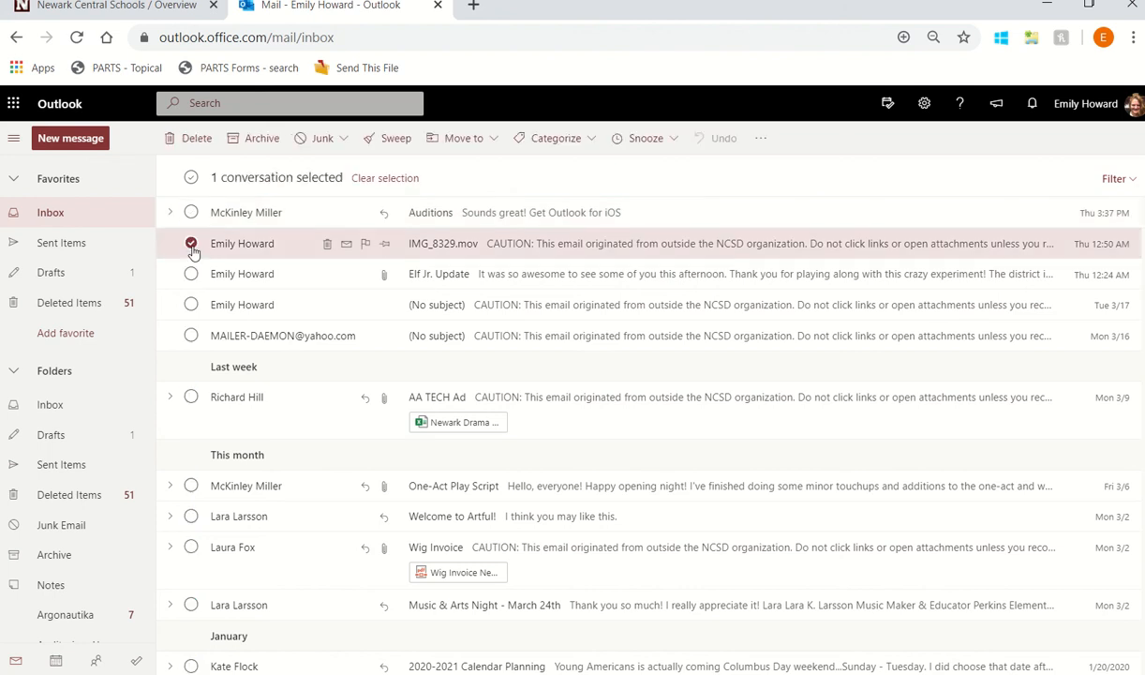
click(496, 142)
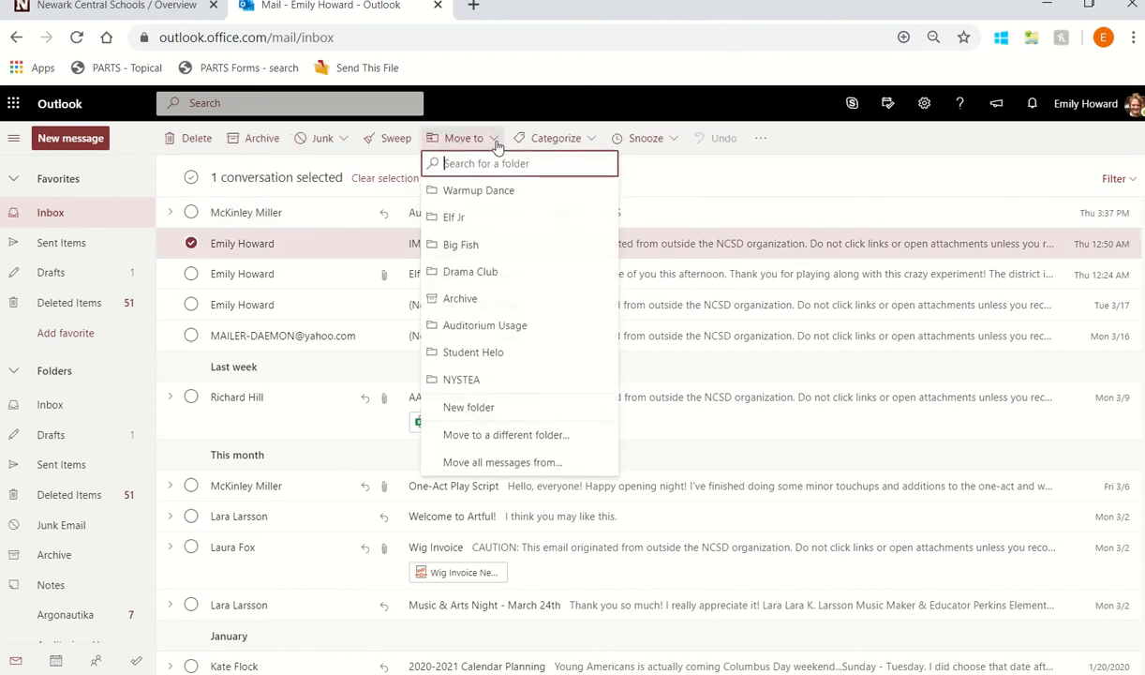
click(478, 192)
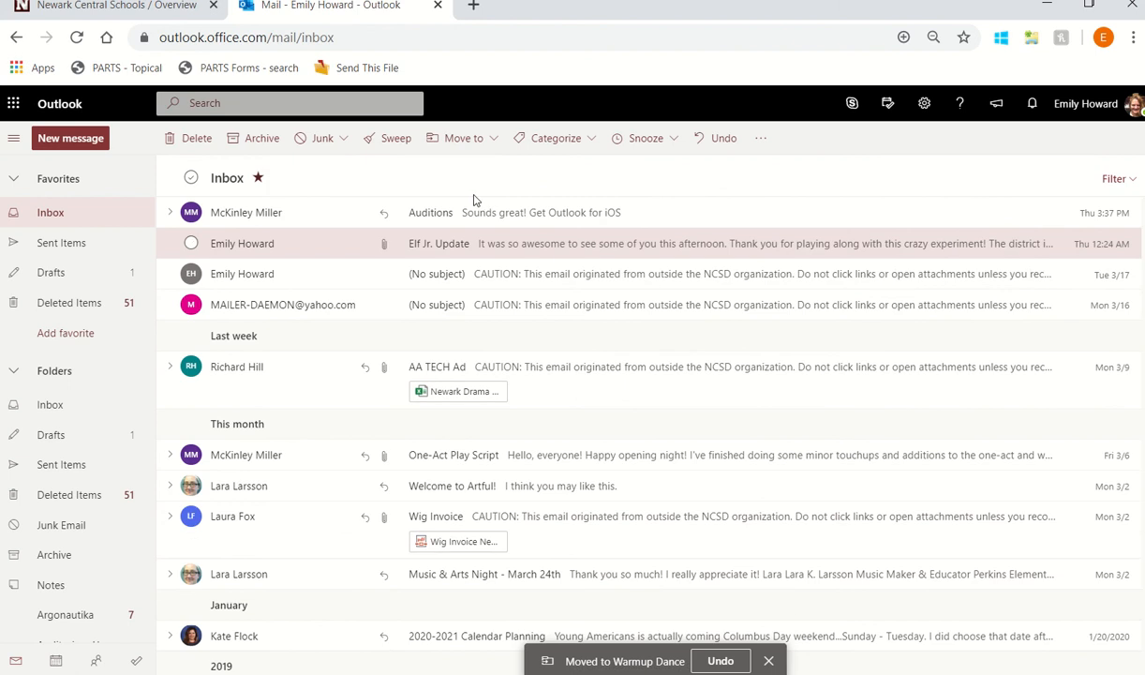
- Move the "Elf Jr. Update" email from the inbox to the Elf Jr folder
click(191, 244)
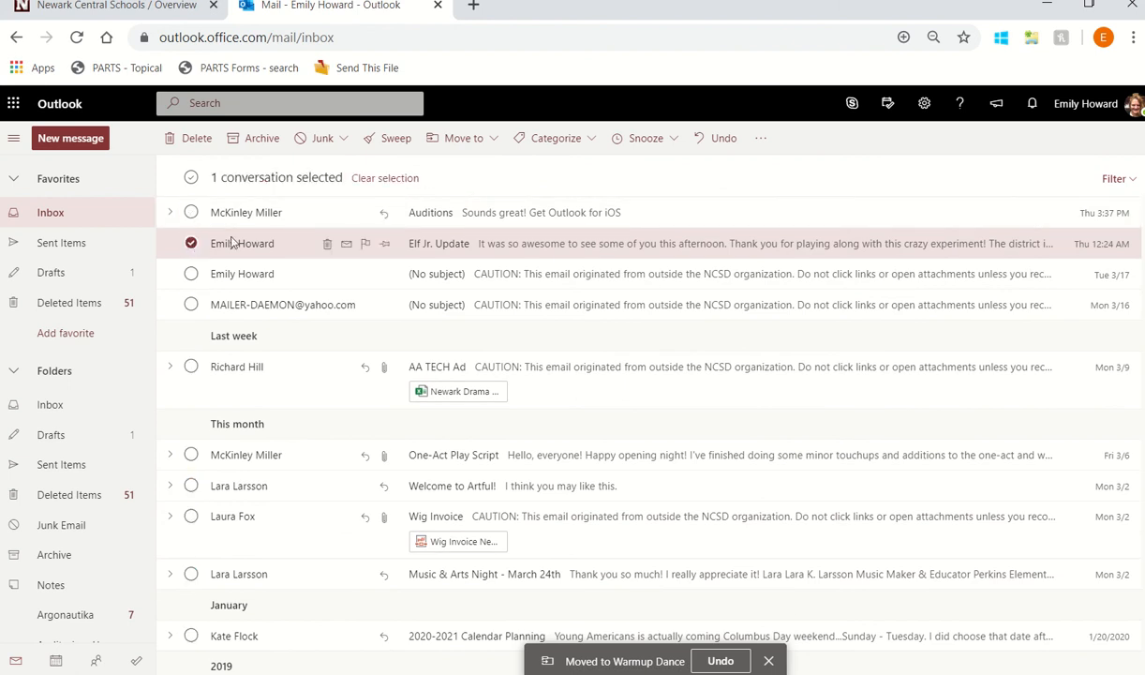
click(463, 138)
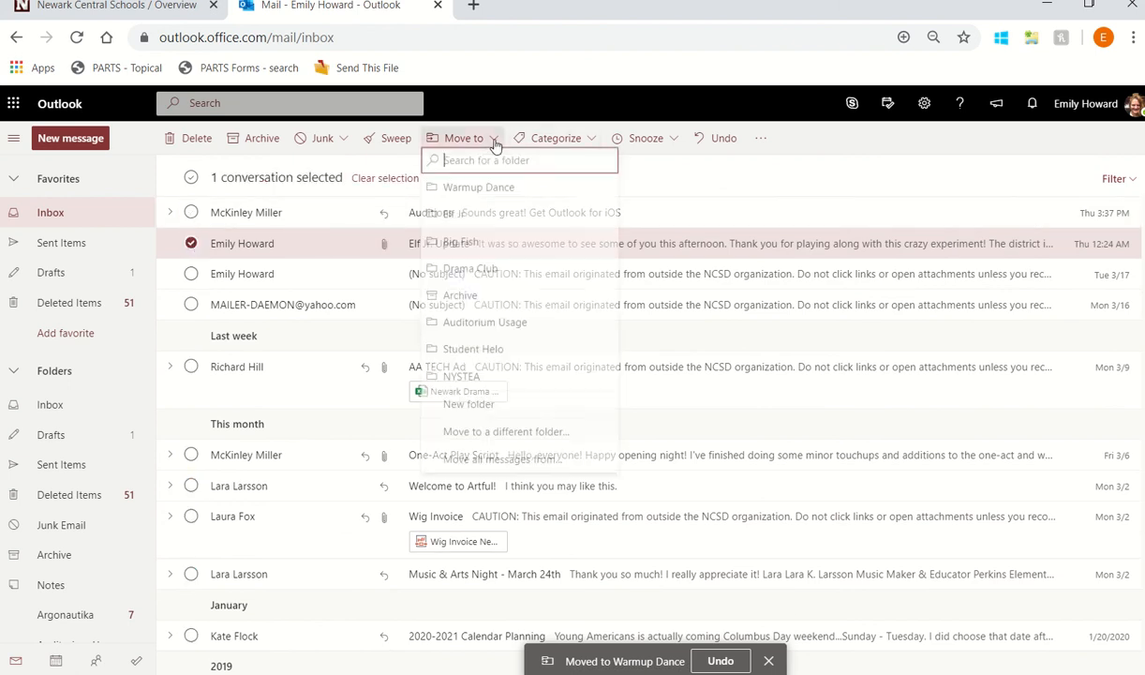
click(448, 217)
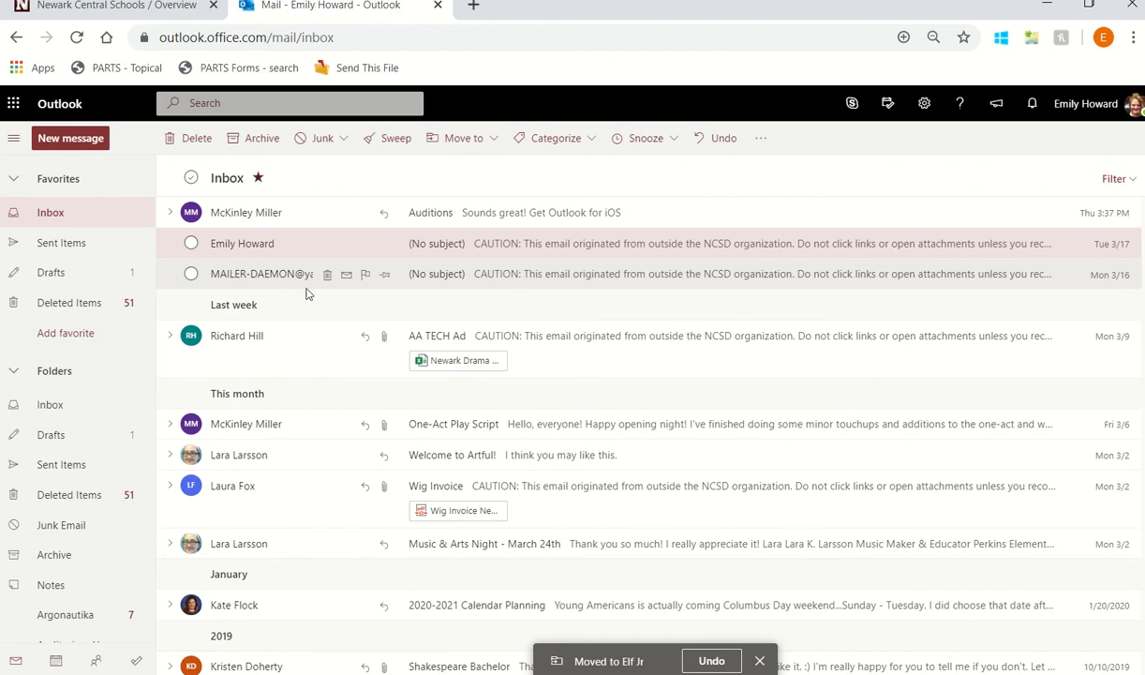
- Move the mailer-daemon delivery email into a new folder named "Email addresses to fix"
click(190, 276)
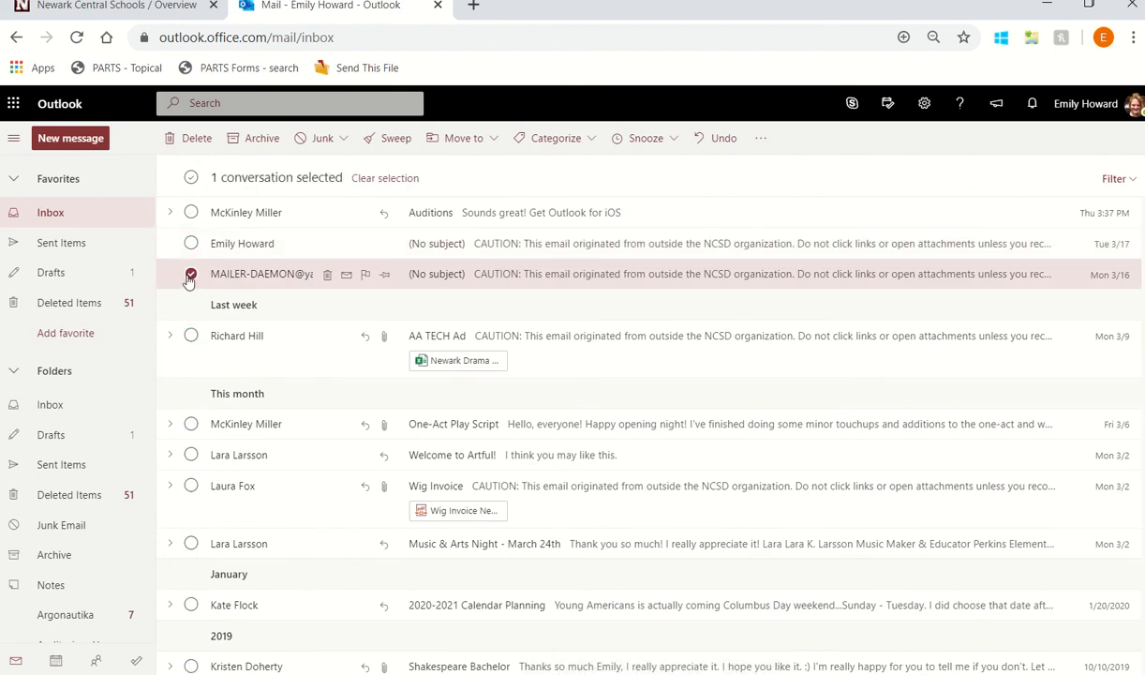
click(489, 141)
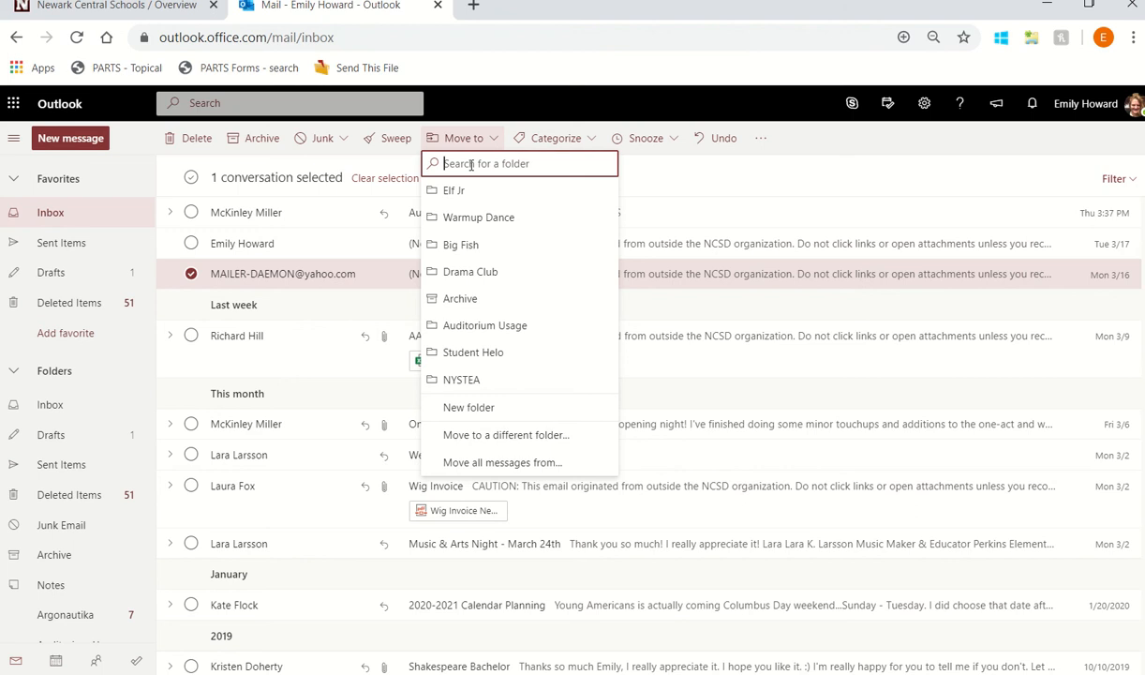
text(Email )
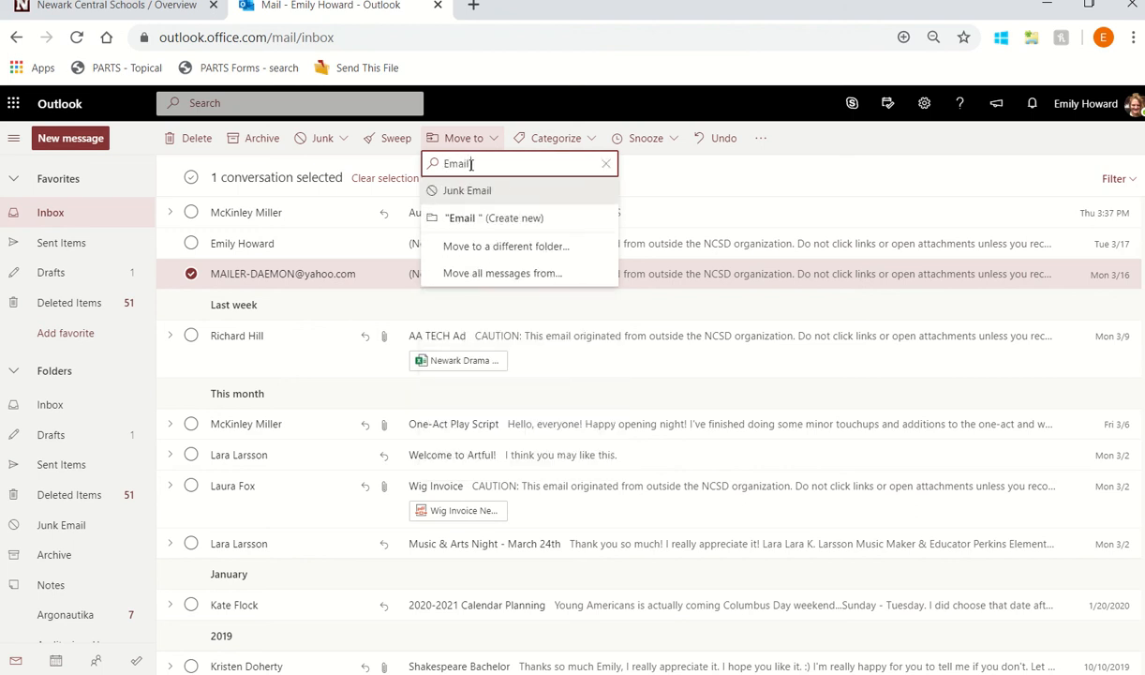
text(addresses to fix)
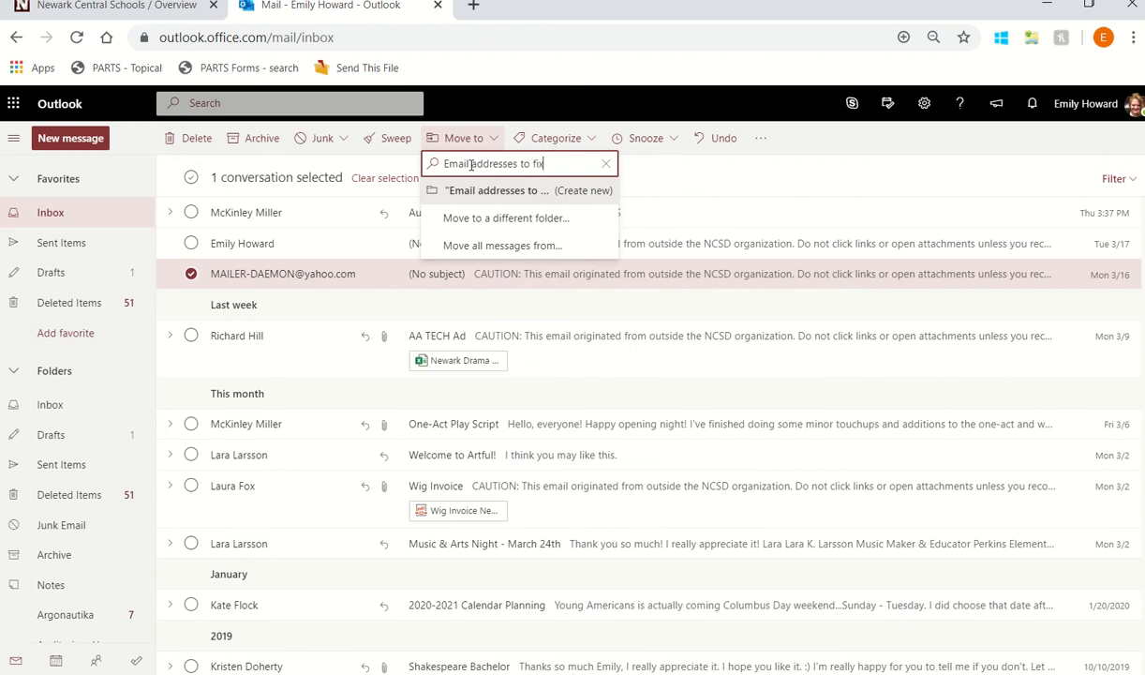
click(524, 192)
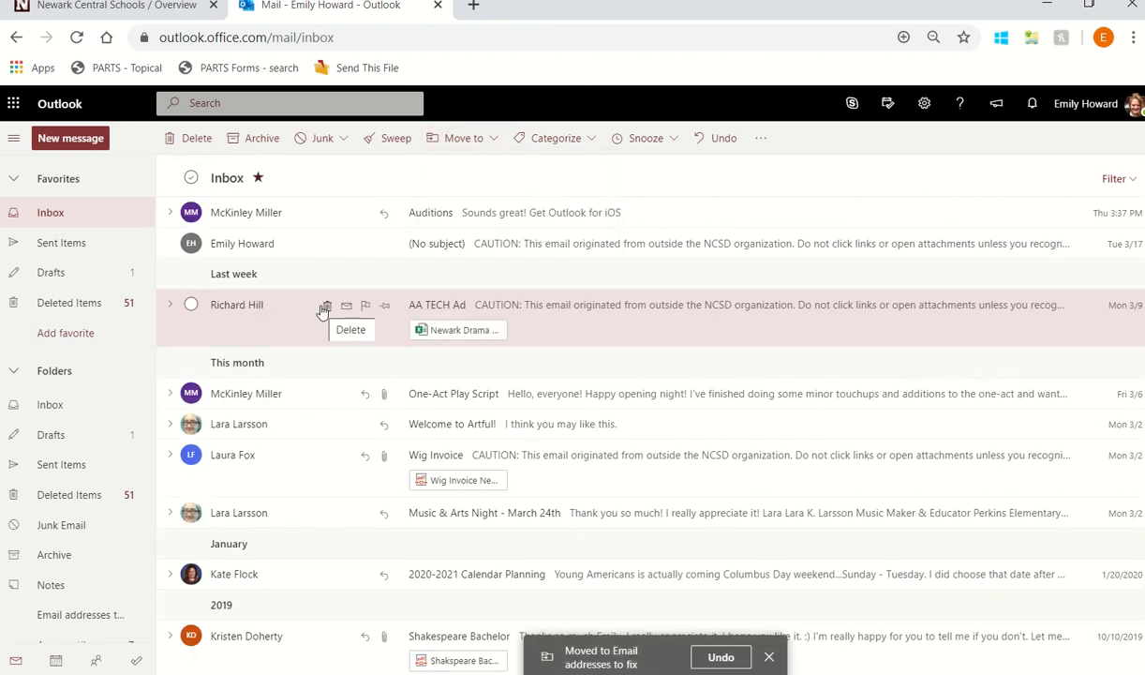
- Look through the full list of mail folders and open the Elf Jr folder
click(20, 371)
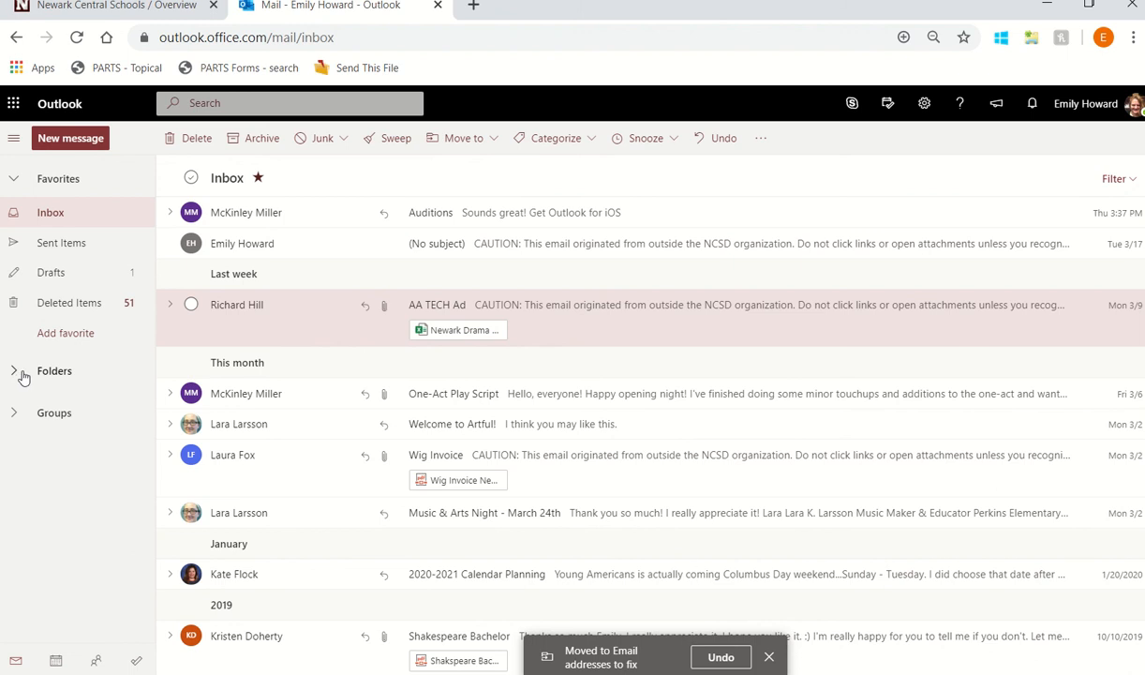
click(42, 373)
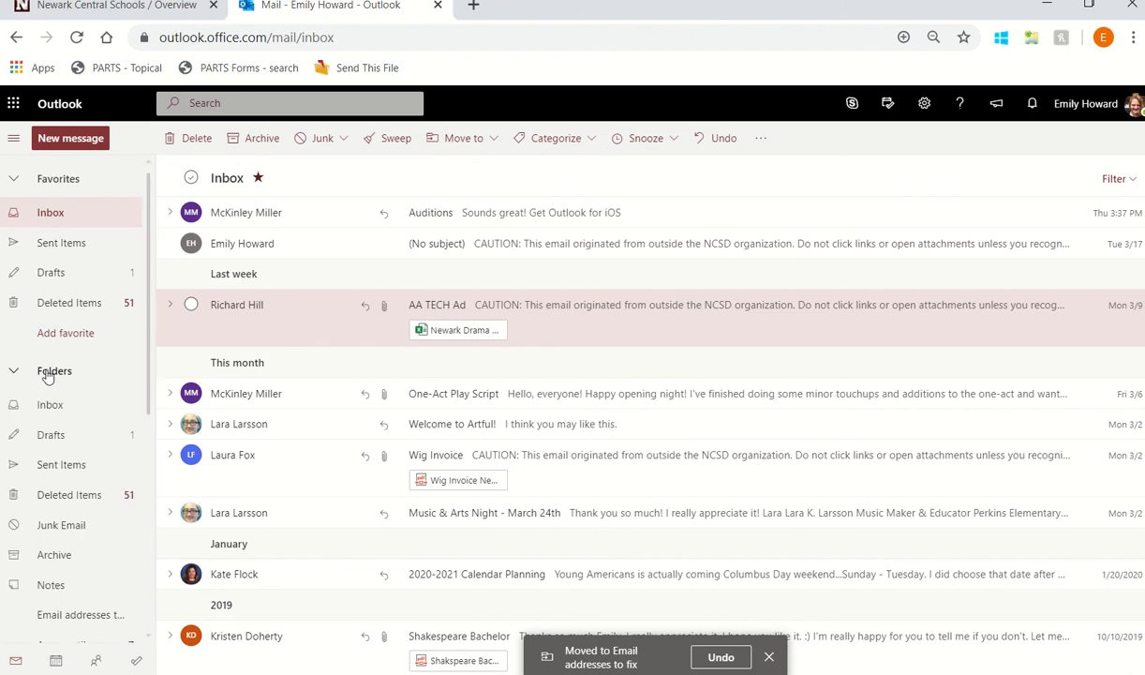
click(49, 373)
click(47, 373)
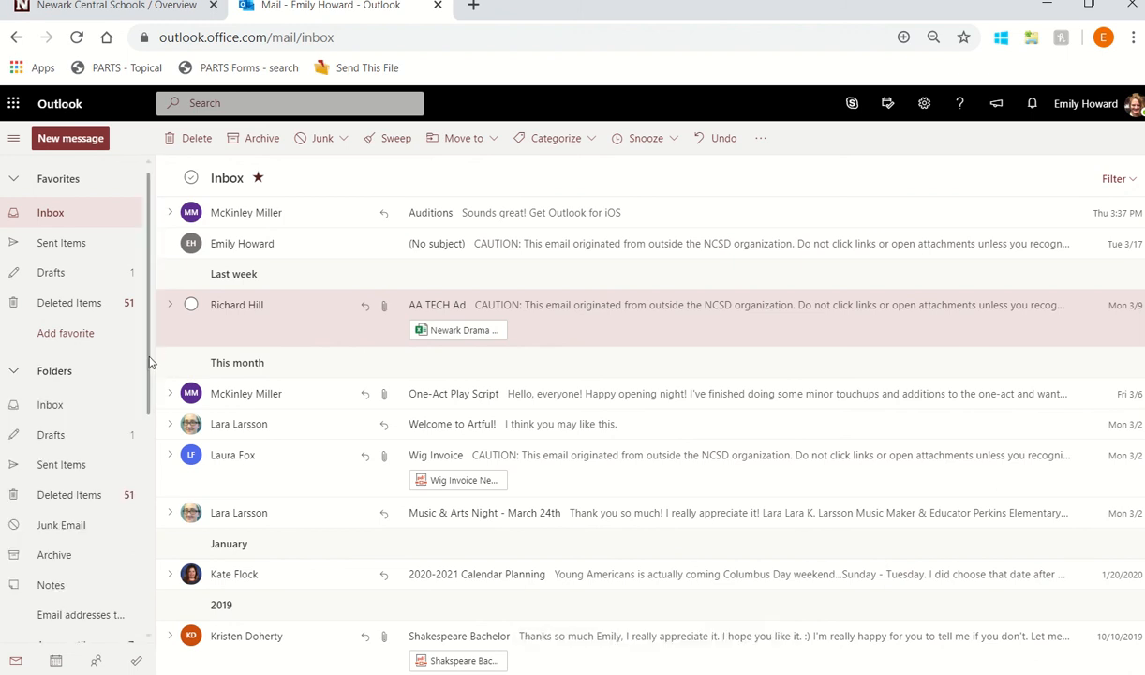
drag(150, 362, 157, 557)
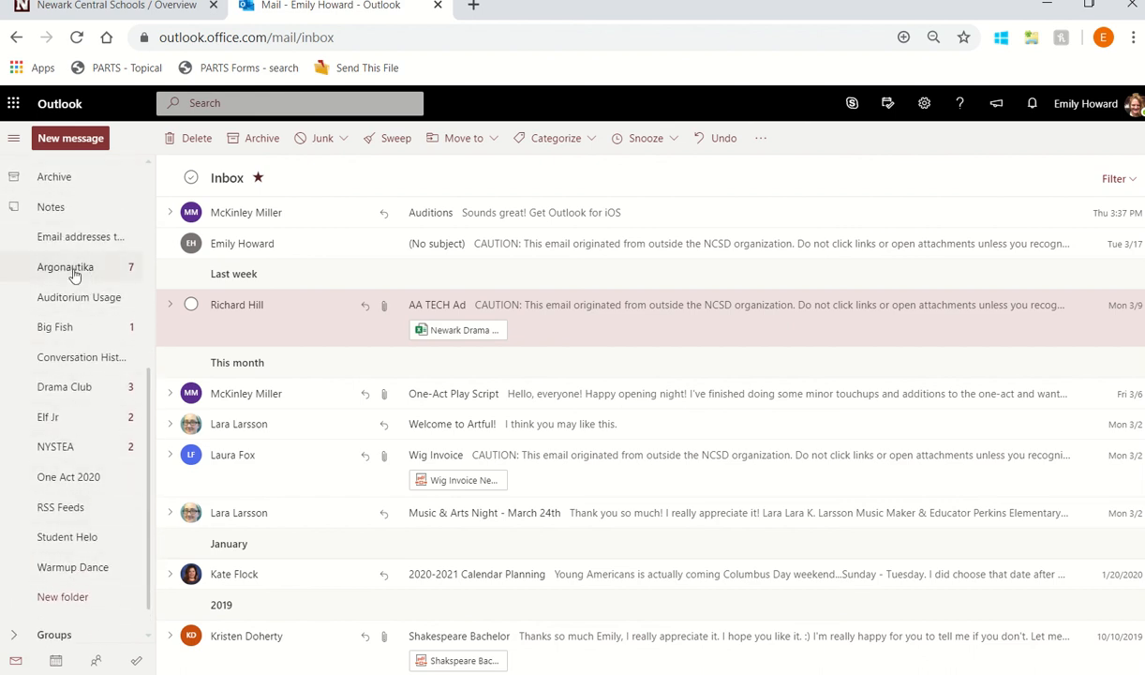
click(68, 418)
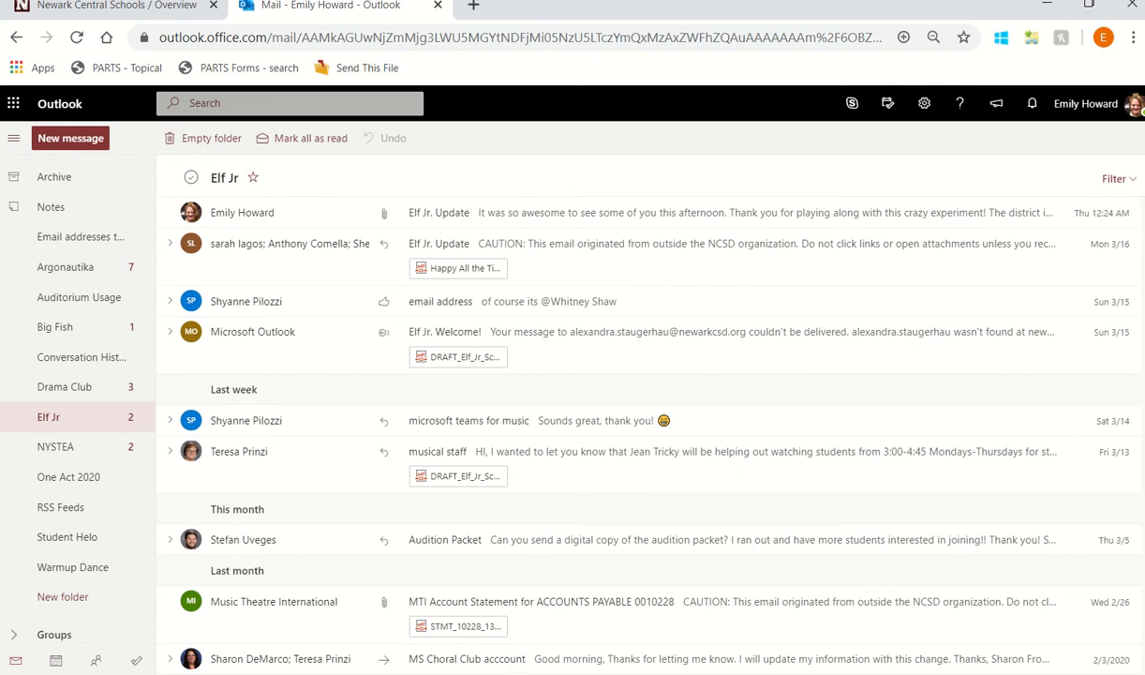
- Go back to the inbox and collapse the Folders list
click(18, 662)
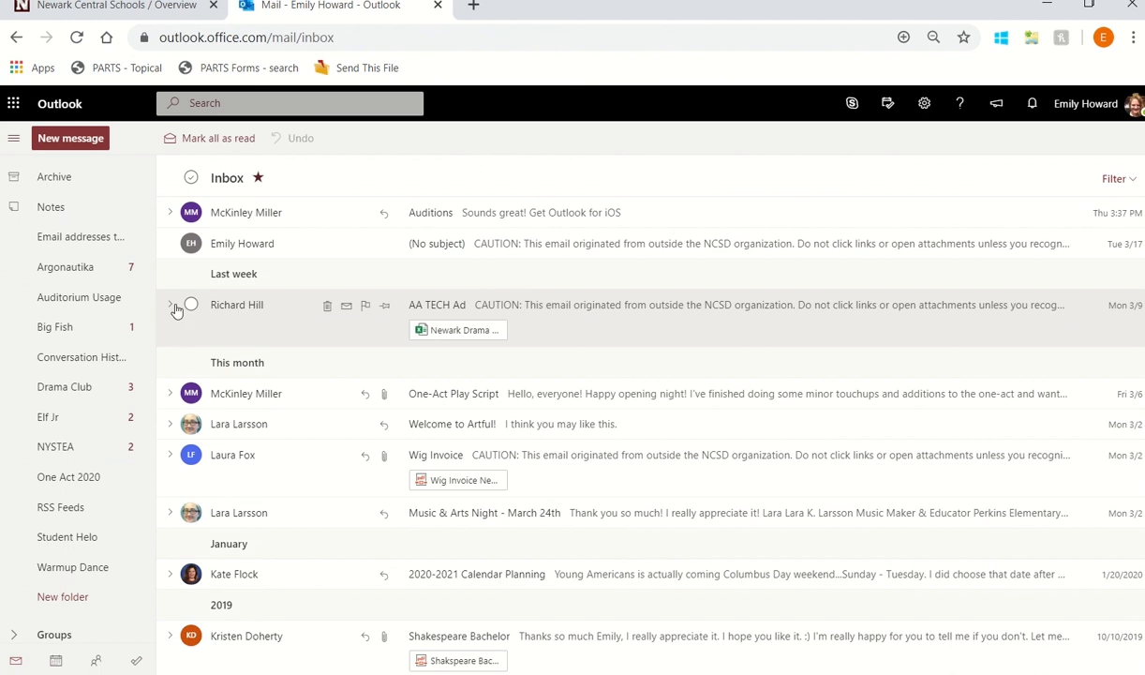
scroll(122, 281, up, 3)
scroll(143, 290, up, 2)
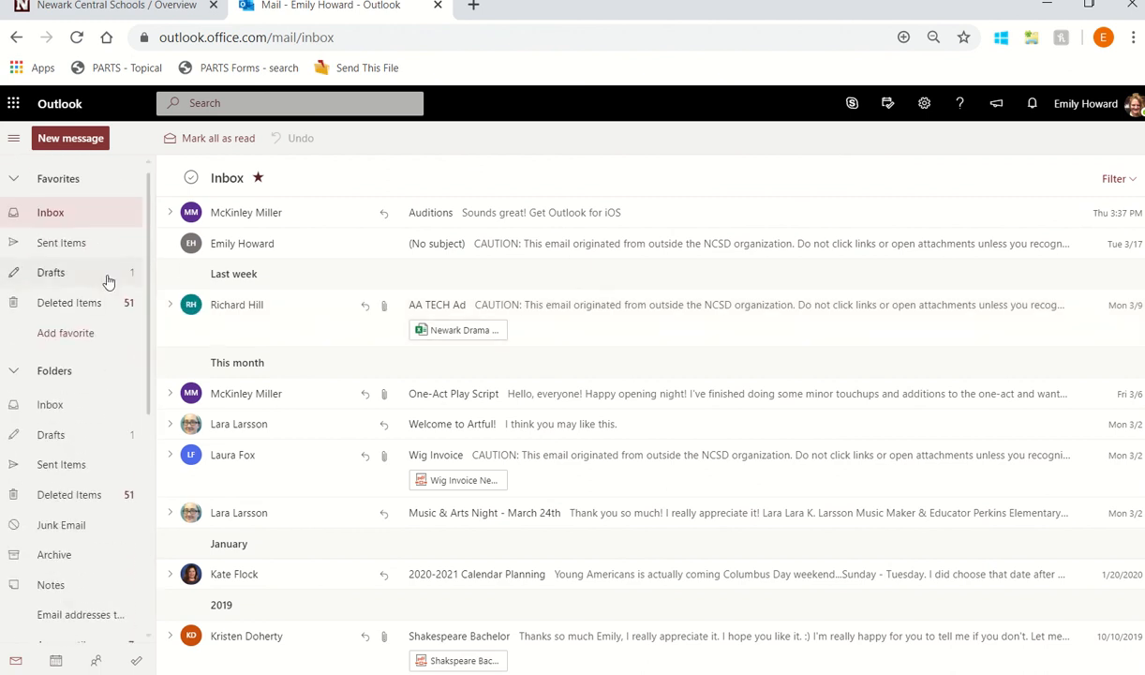
click(15, 371)
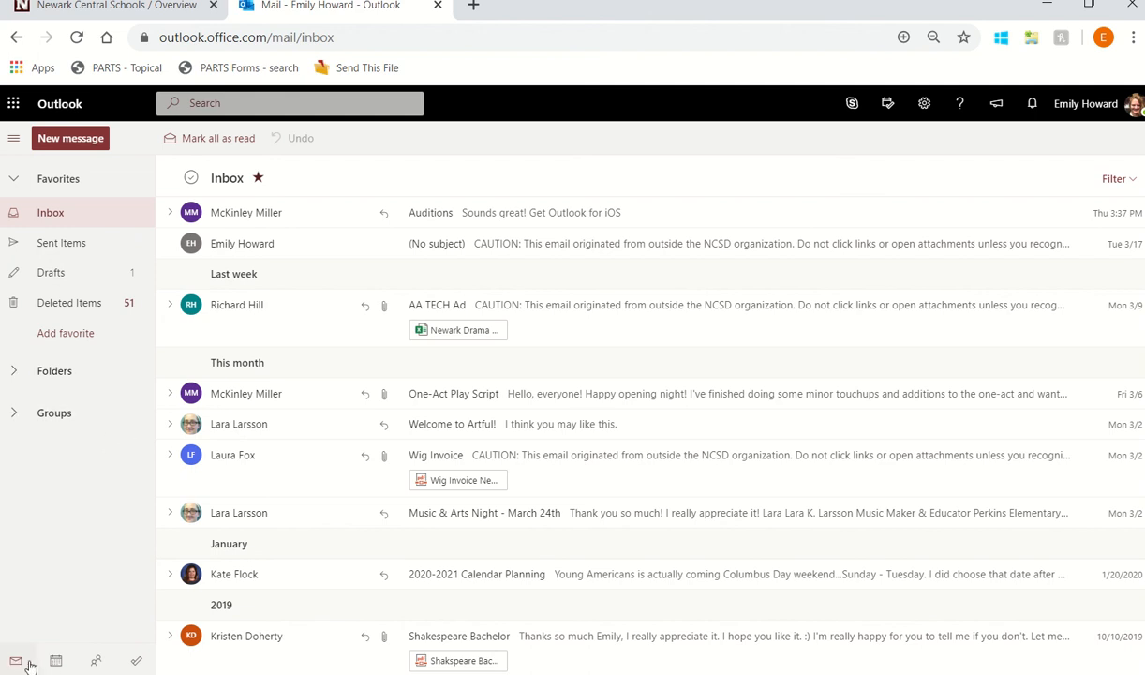
- Open the Outlook Tasks page and dismiss the "Tasks has a new look" introduction
click(137, 661)
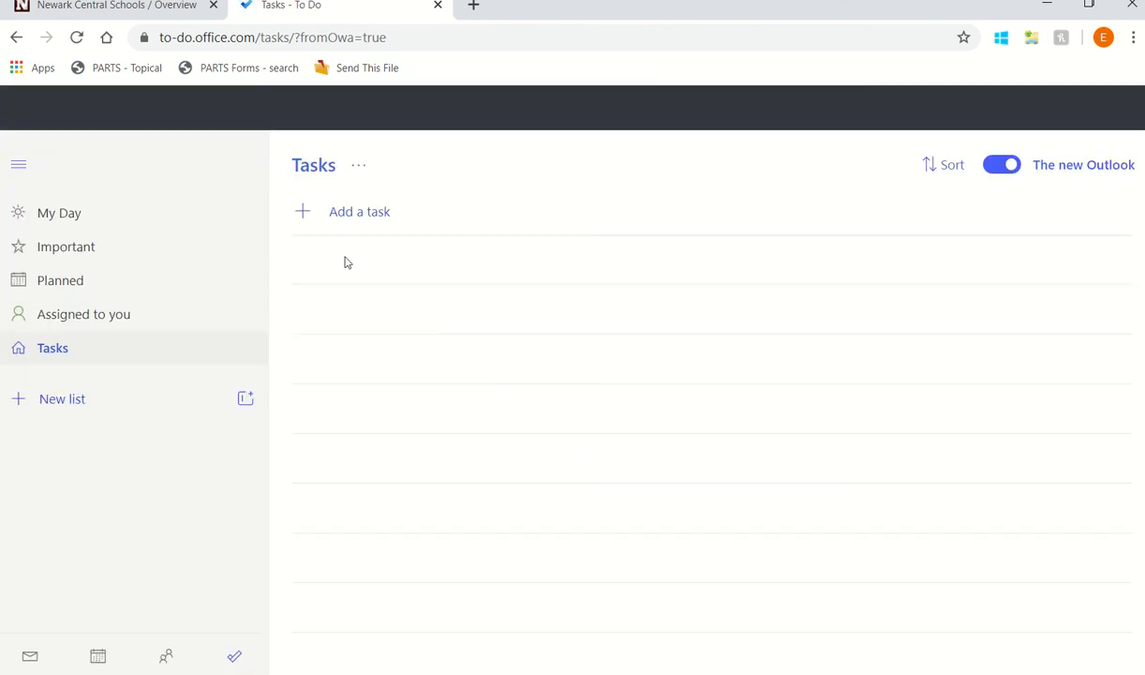
click(307, 215)
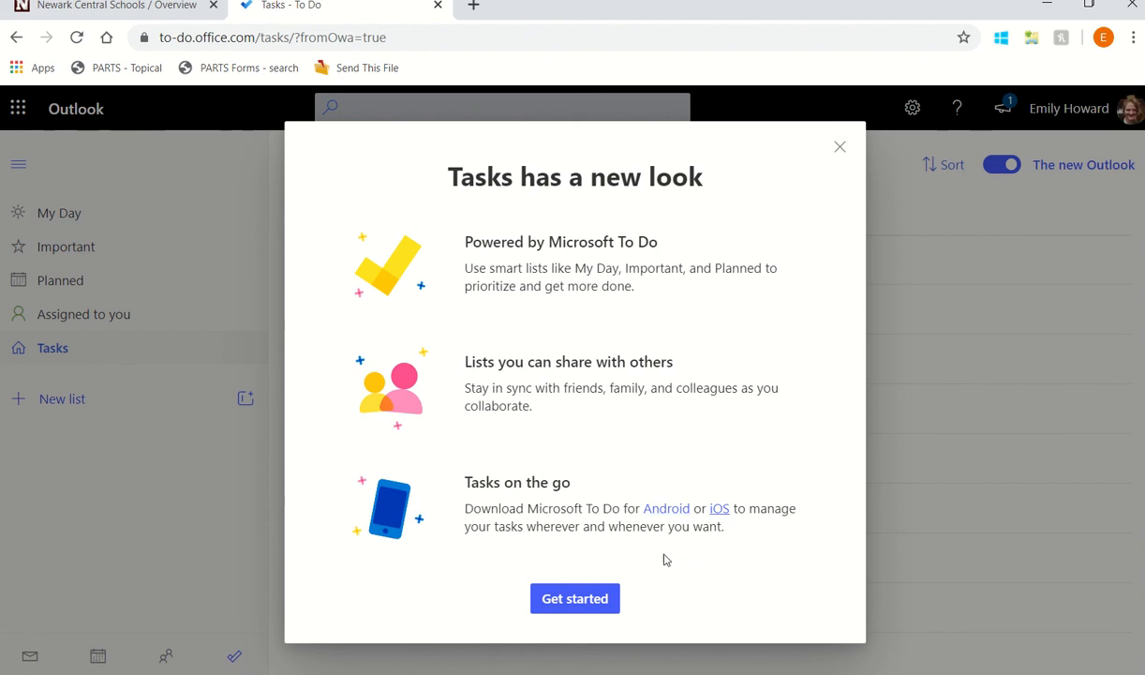
click(839, 149)
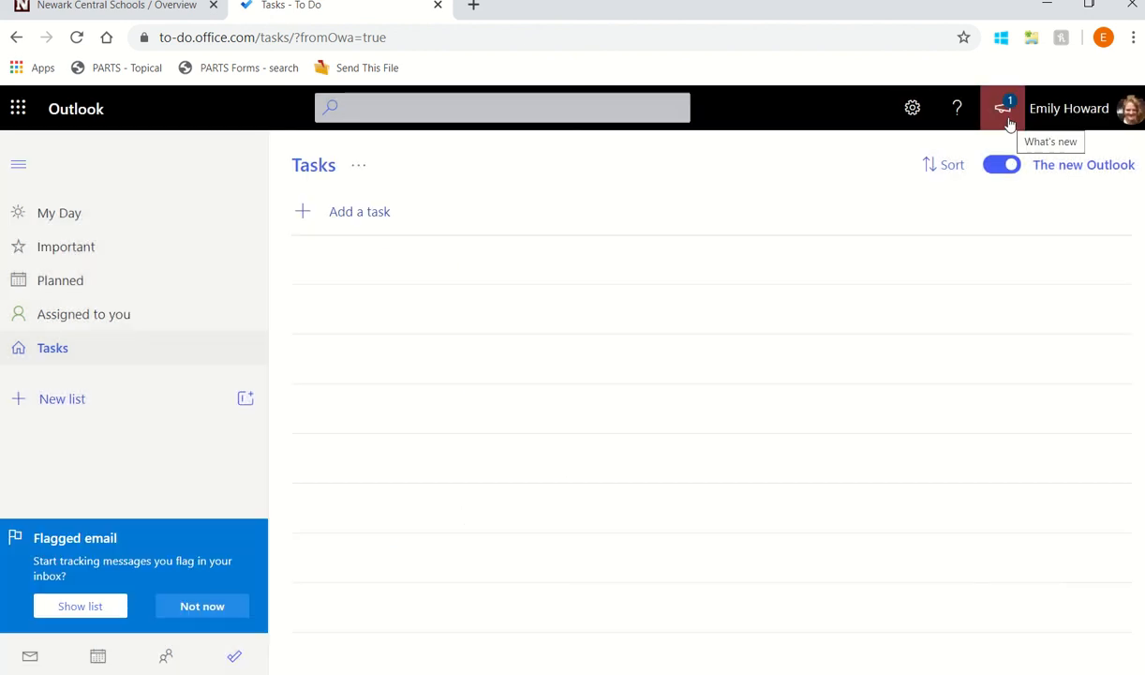